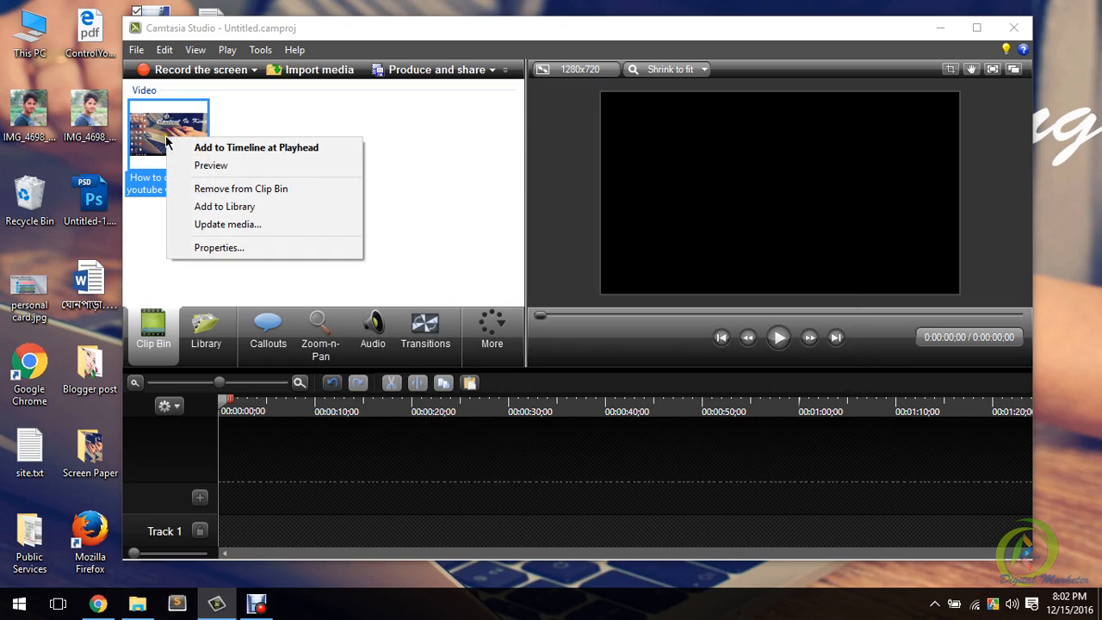
Add the "How to download youtube video.mp4" clip to the timeline at the playhead and lower the system speaker volume
left_click(305, 150)
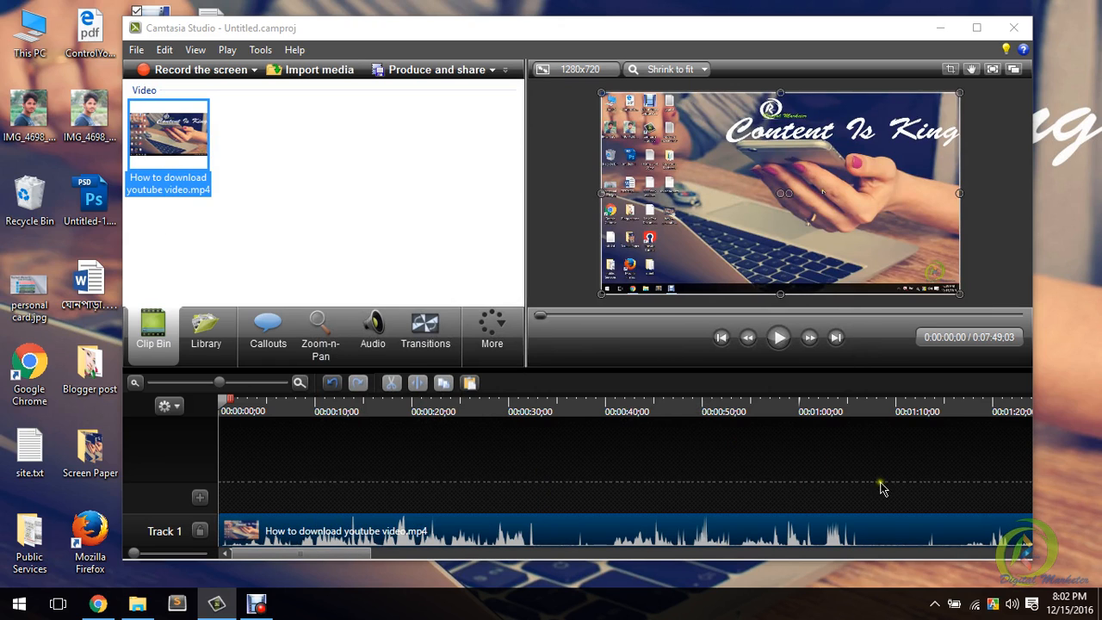
left_click(1013, 606)
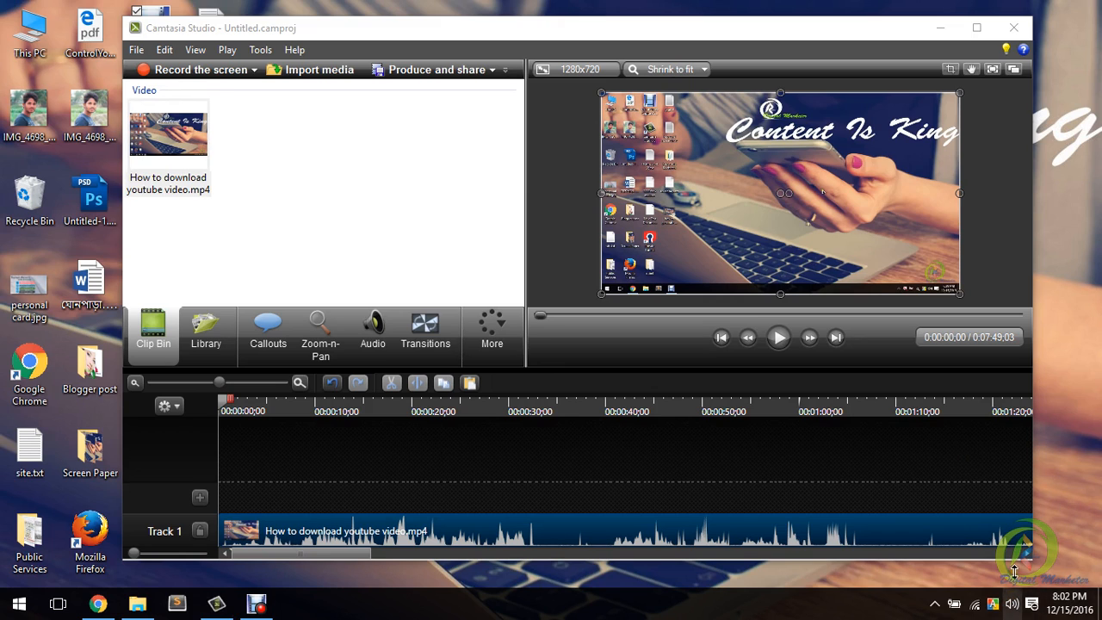
left_click(1012, 603)
left_click_drag(994, 572, 938, 575)
left_click(568, 476)
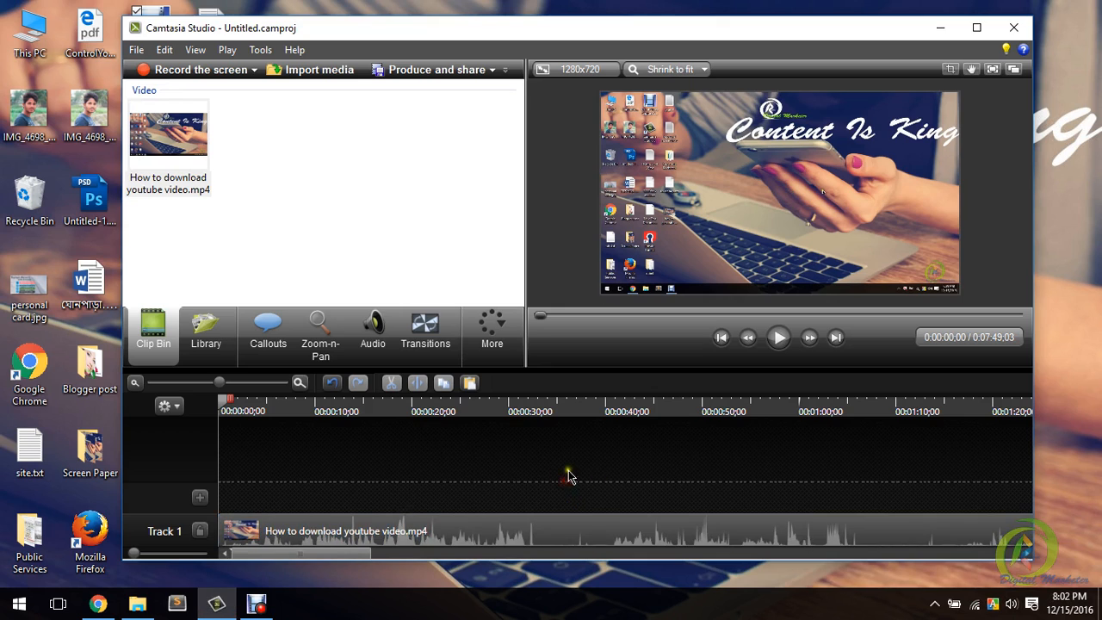
left_click(413, 523)
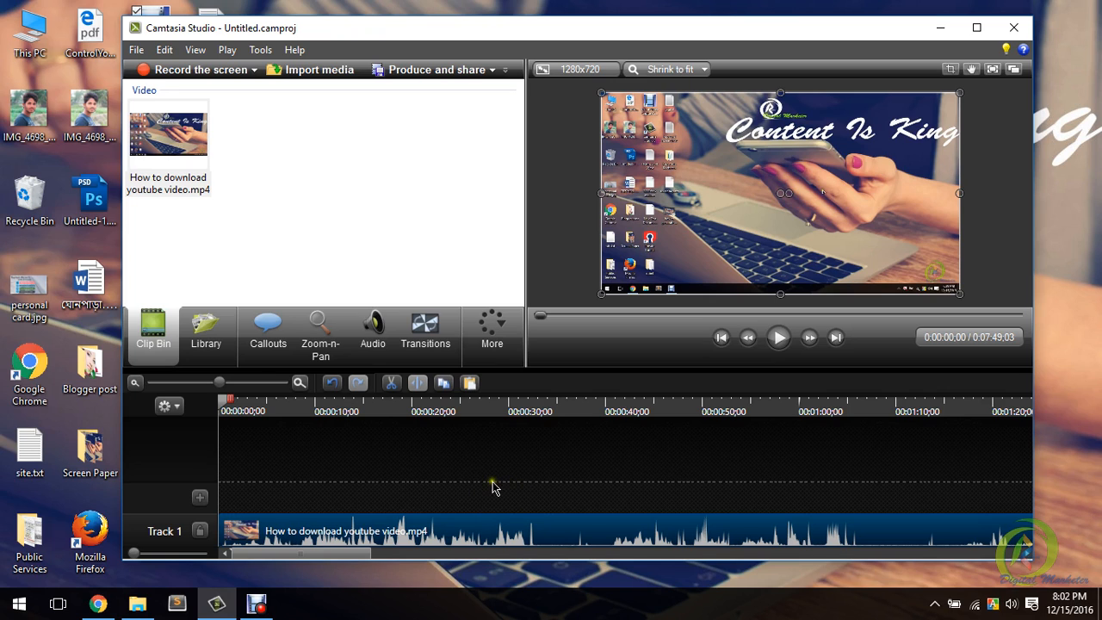
left_click_drag(637, 31, 620, 21)
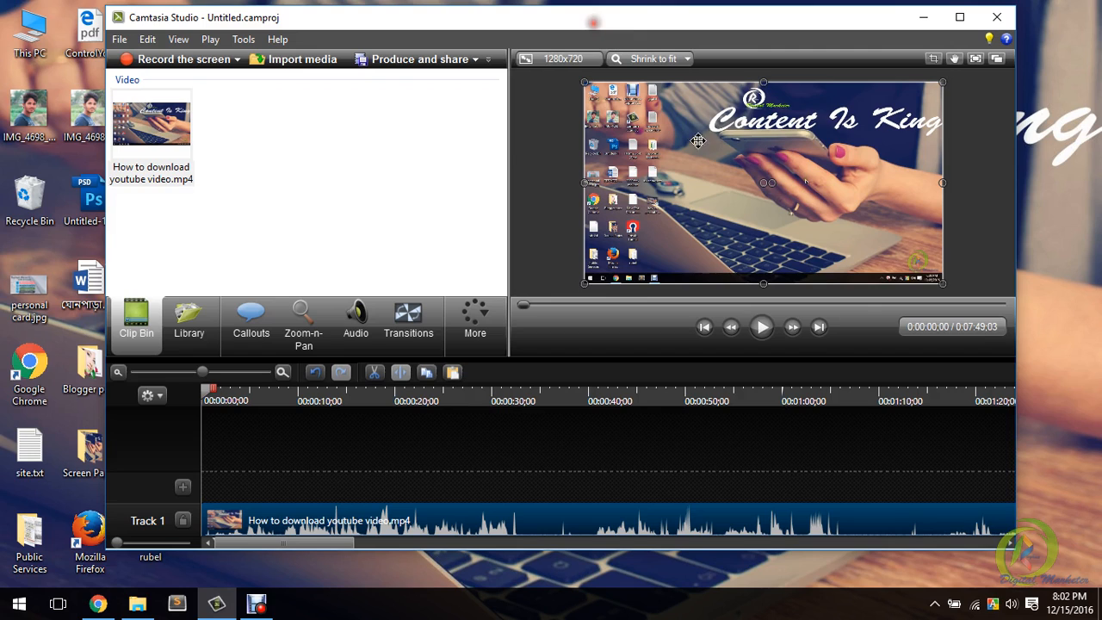
Play the opening of the clip to about 8 seconds, setting the system speaker volume to 21 during playback
left_click(762, 331)
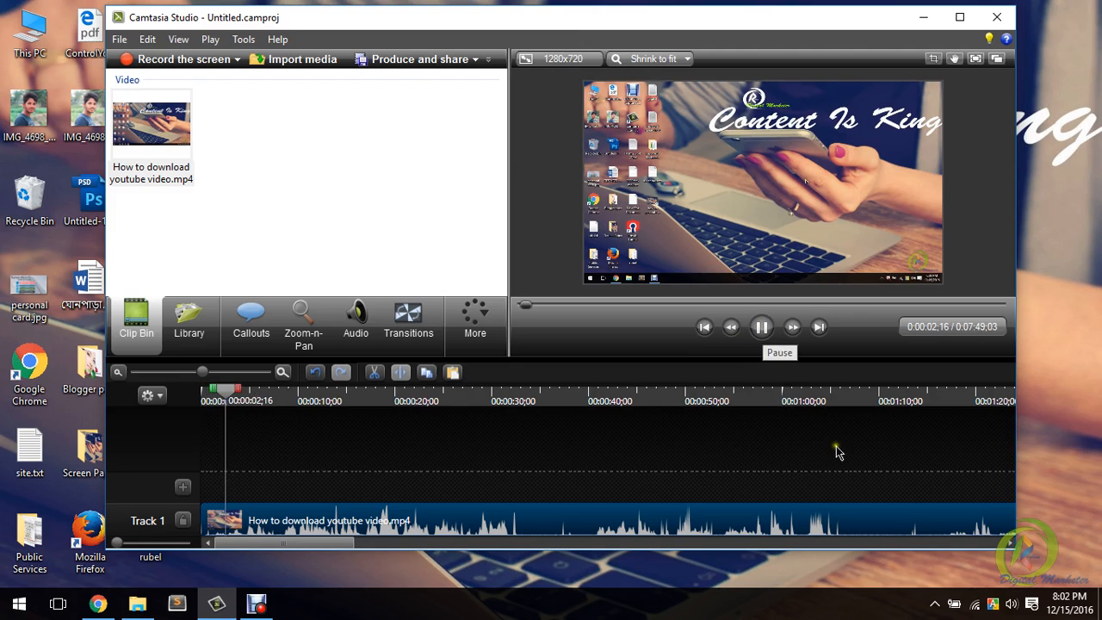
left_click(1014, 607)
left_click_drag(936, 563, 904, 568)
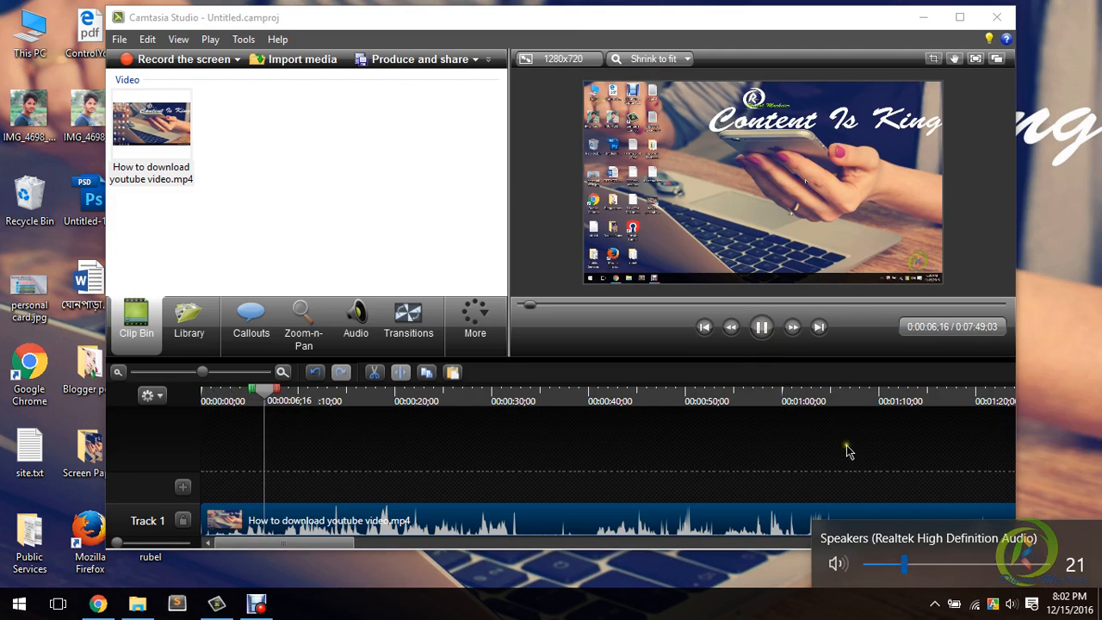
left_click(1058, 469)
left_click(762, 327)
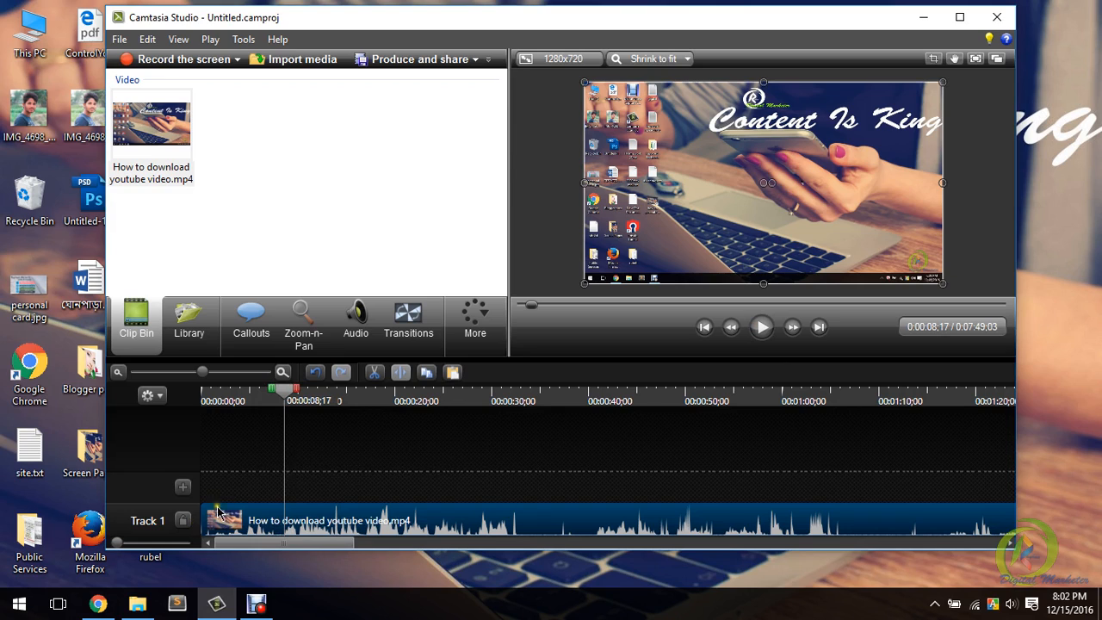
Cut the section from the start to 0:00:08;17 out of the clip on the timeline
left_click(271, 391)
left_click_drag(271, 392, 185, 393)
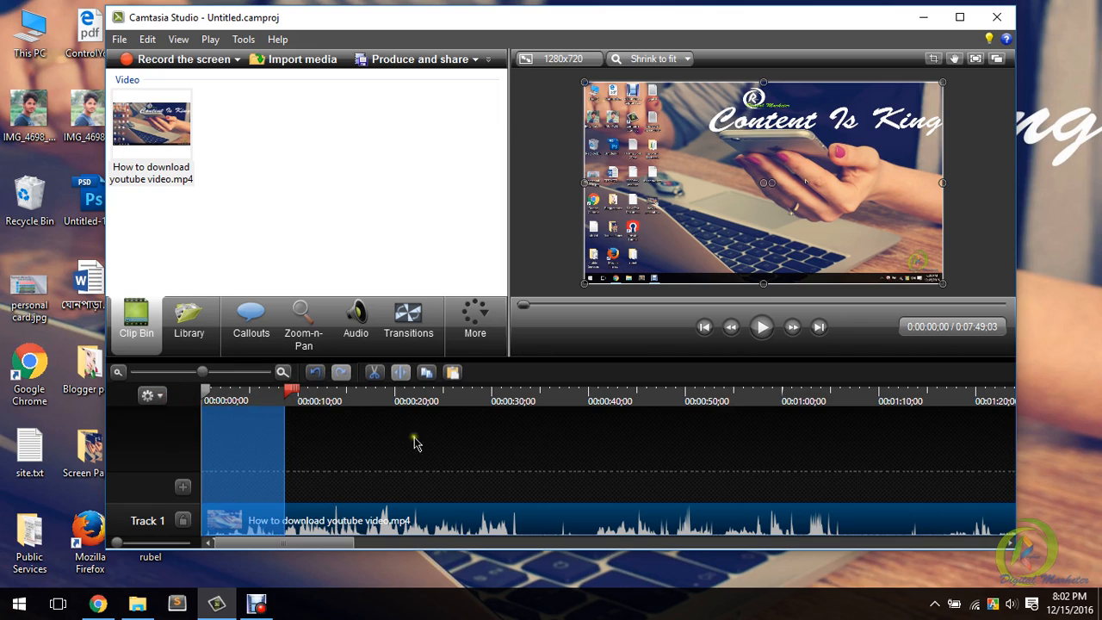
left_click(378, 376)
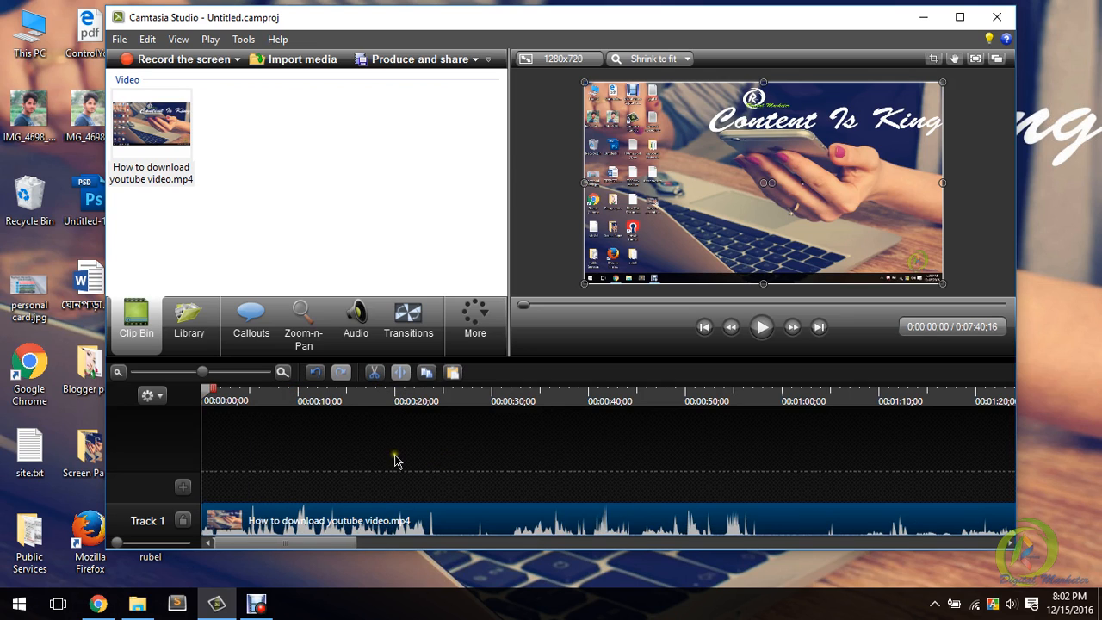
Preview the beginning of the trimmed clip and view its full length on the timeline
left_click(762, 327)
left_click(763, 327)
left_click(204, 401)
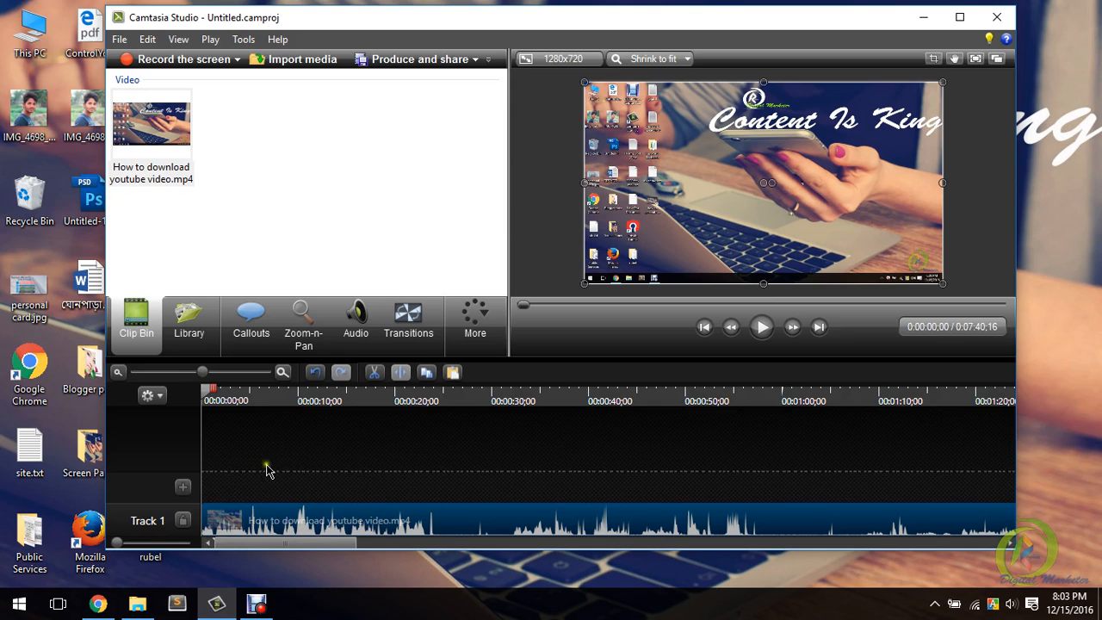
left_click_drag(202, 371, 163, 376)
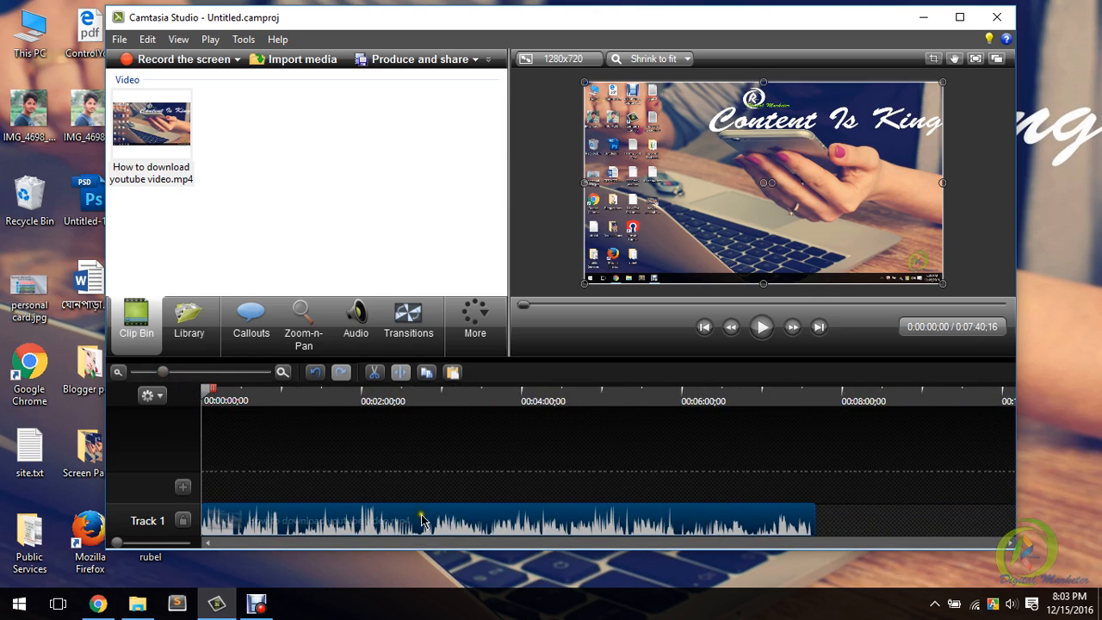
left_click(337, 475)
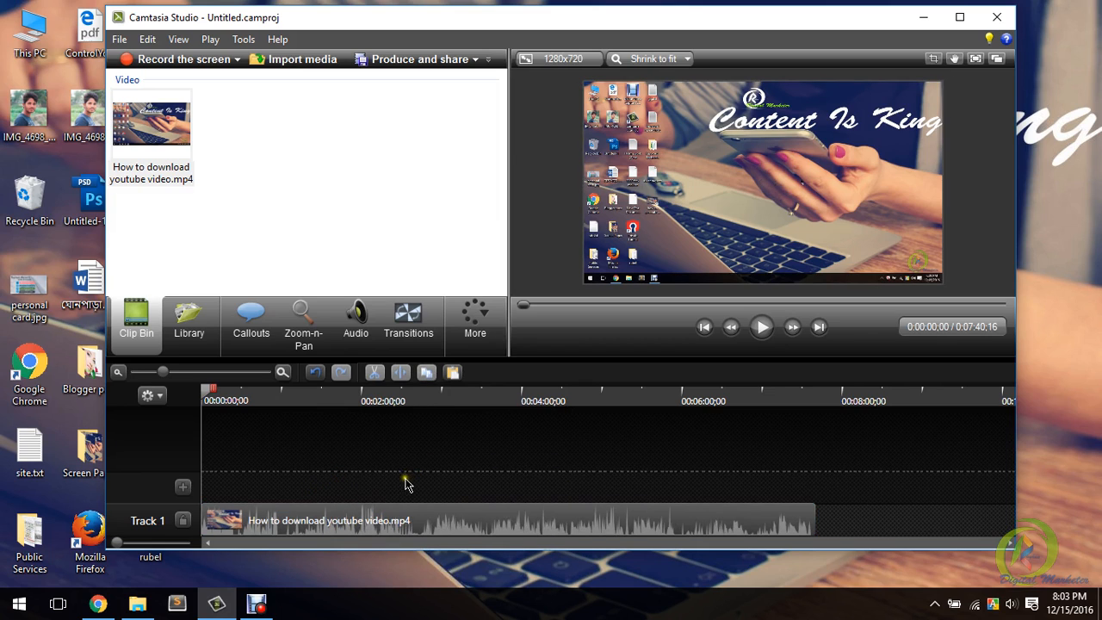
Add the Animated Title from the library's "Theme - Clear Disturbance" folder to the timeline at the playhead
left_click(188, 320)
left_click(116, 167)
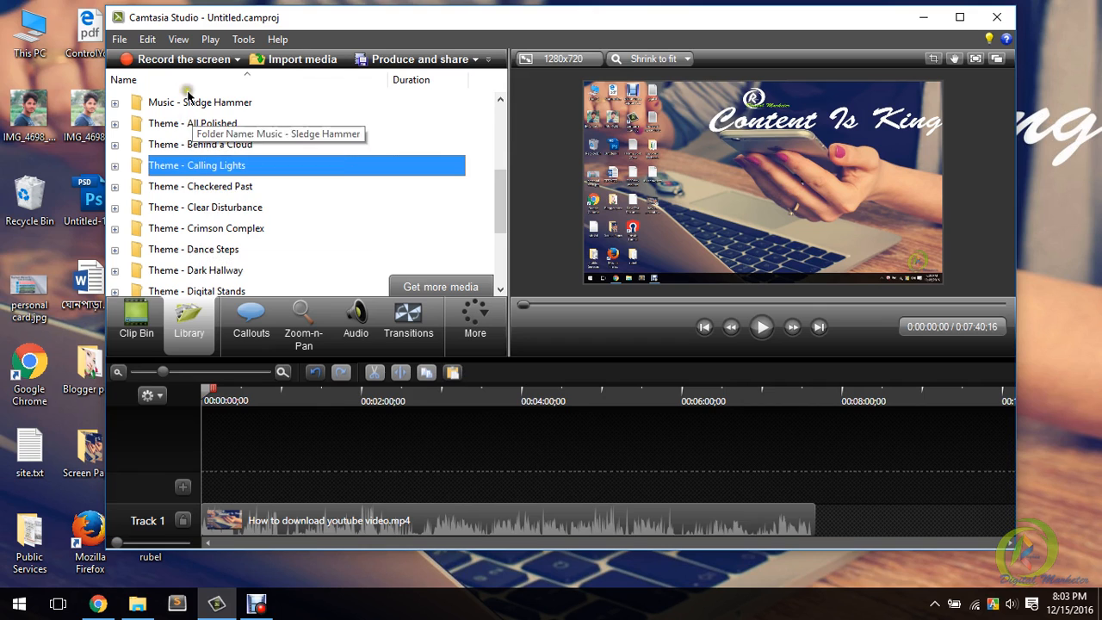
scroll(229, 185, "down", 2)
scroll(229, 190, "up", 3)
left_click(115, 228)
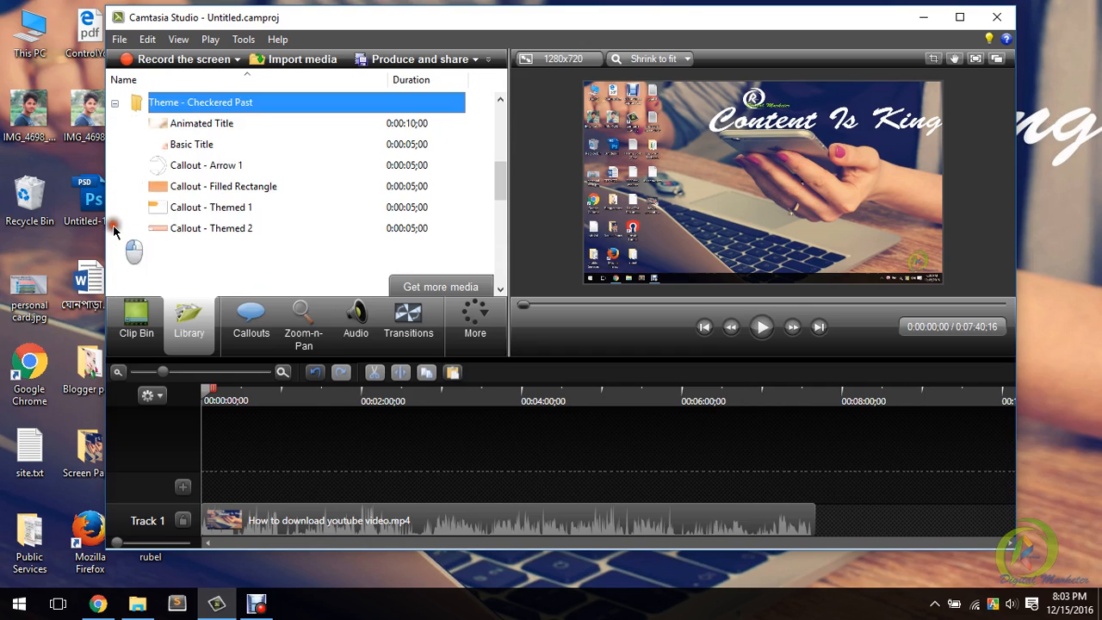
left_click(114, 104)
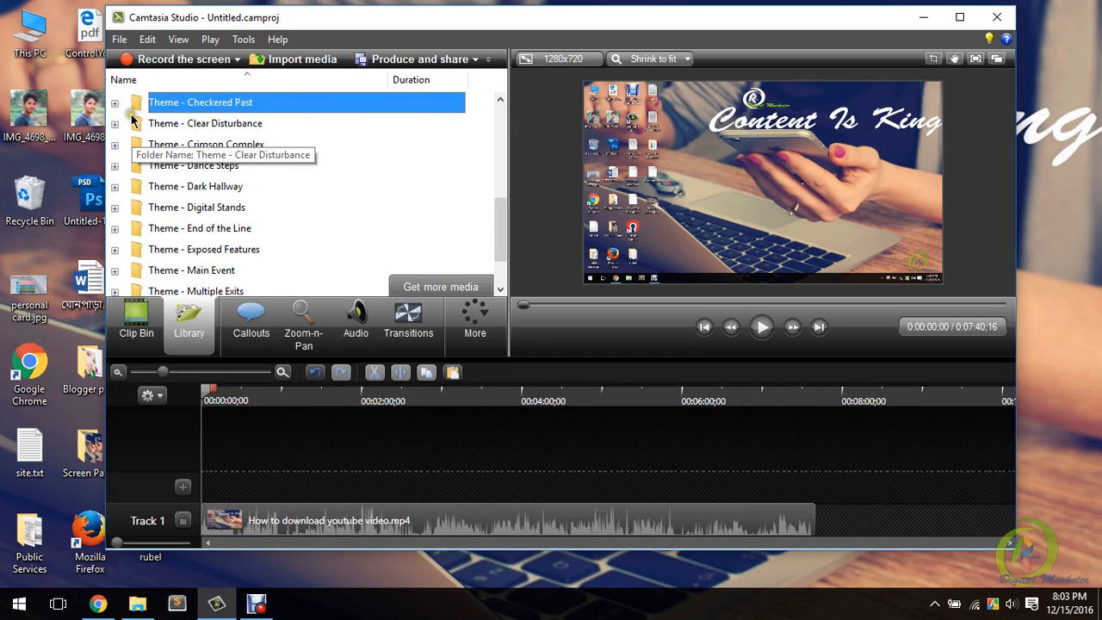
left_click(114, 123)
left_click(205, 126)
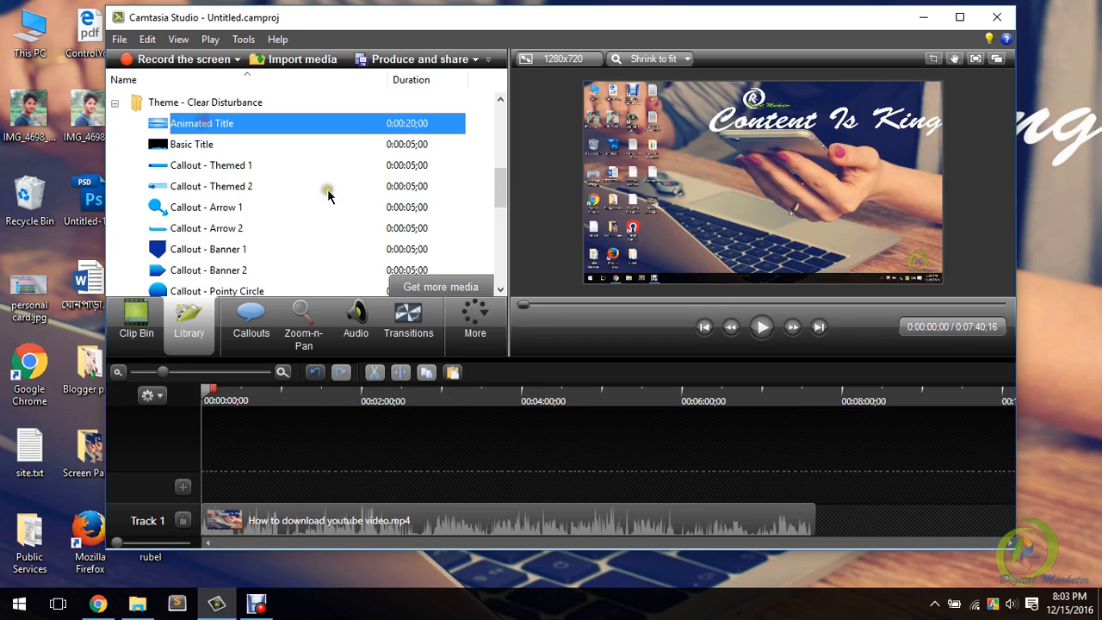
right_click(204, 127)
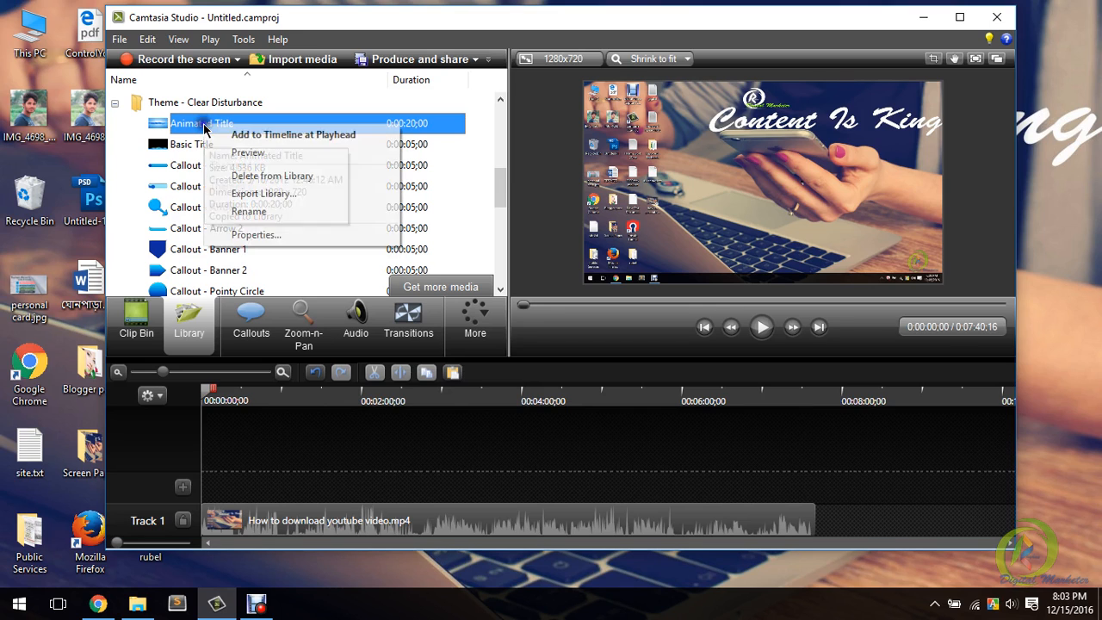
left_click(286, 135)
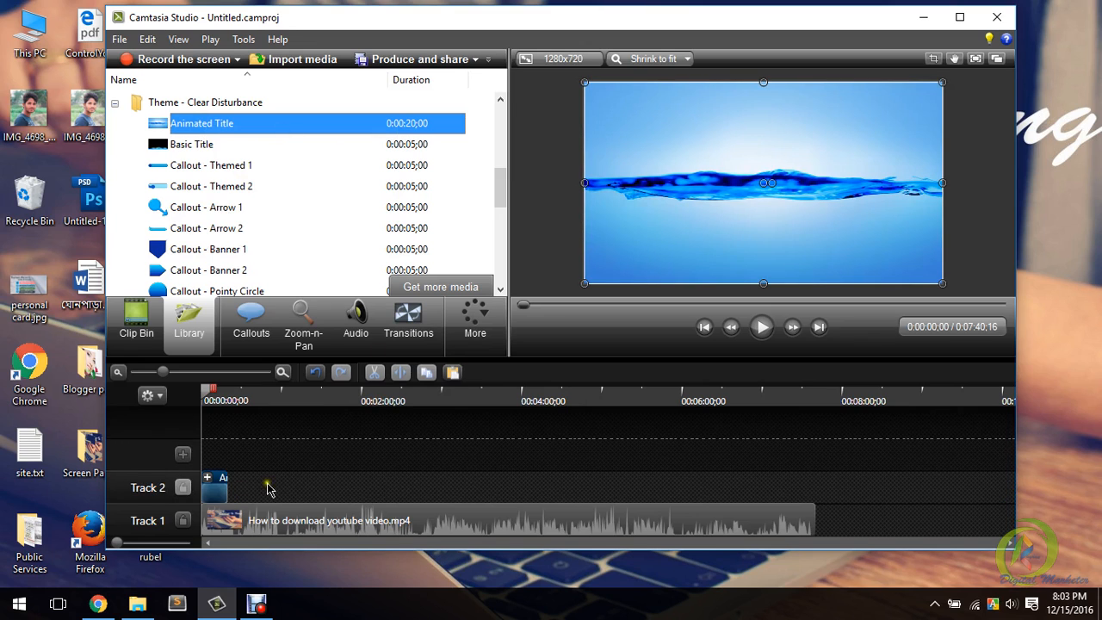
Shift the video clip to start after the Animated Title and move the title down to the start of Track 1
left_click_drag(272, 508, 296, 516)
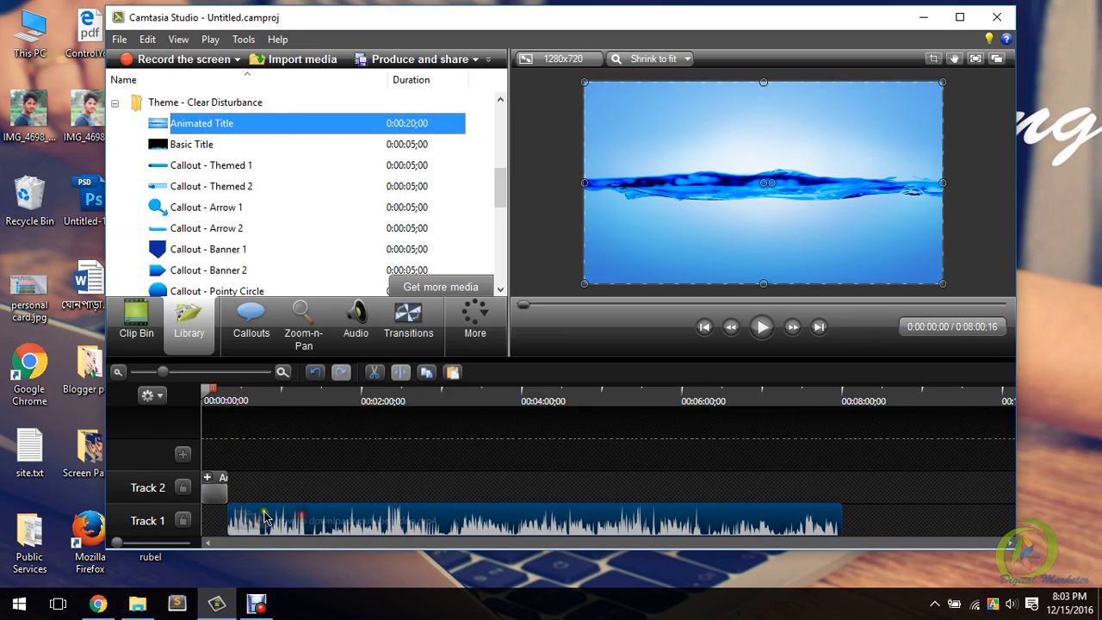
left_click(303, 484)
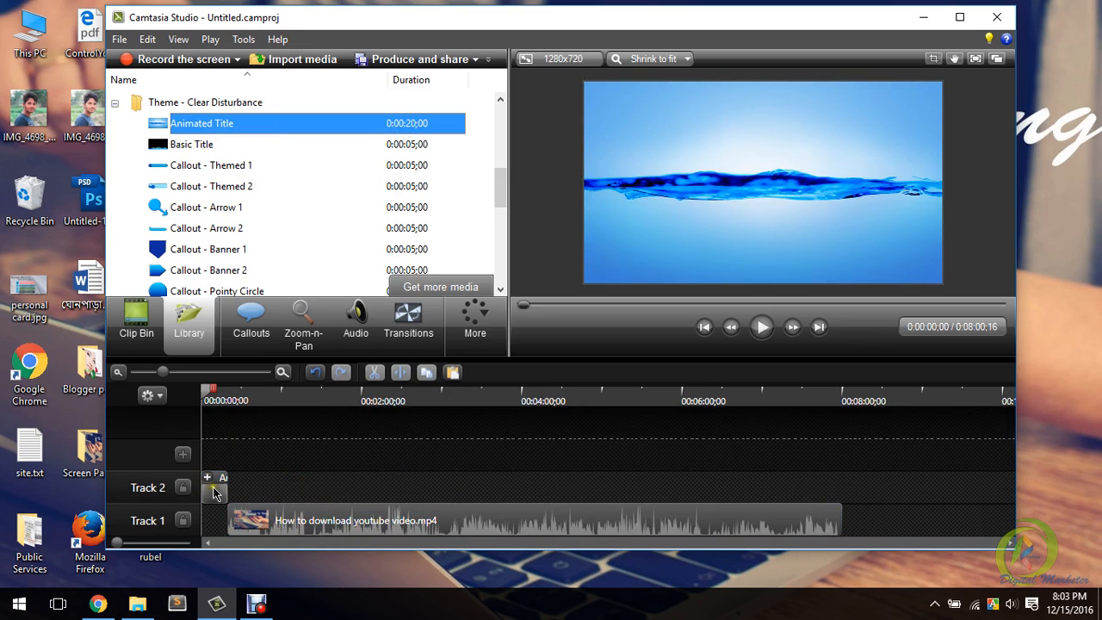
left_click_drag(216, 492, 219, 523)
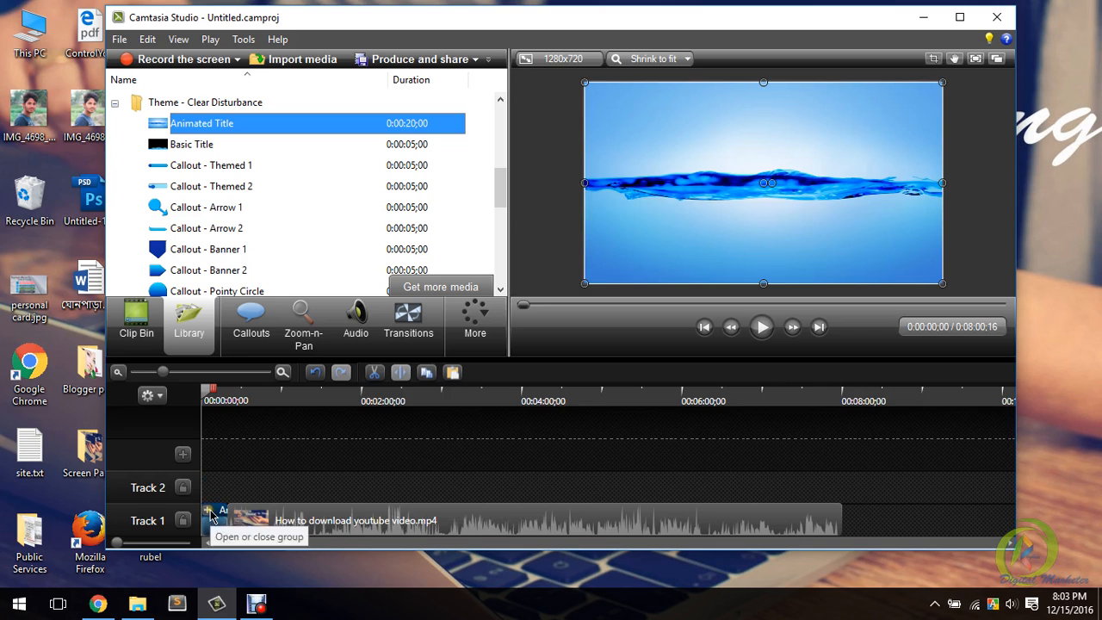
Preview the first few seconds of the Animated Title and return the playhead to the start
left_click(761, 327)
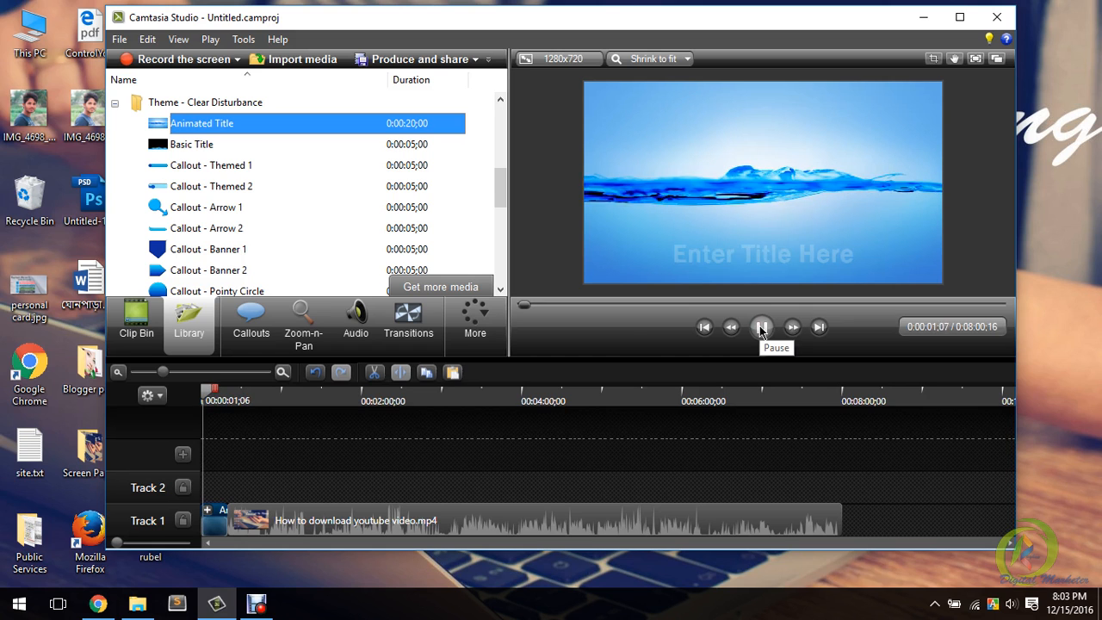
left_click_drag(163, 376, 203, 372)
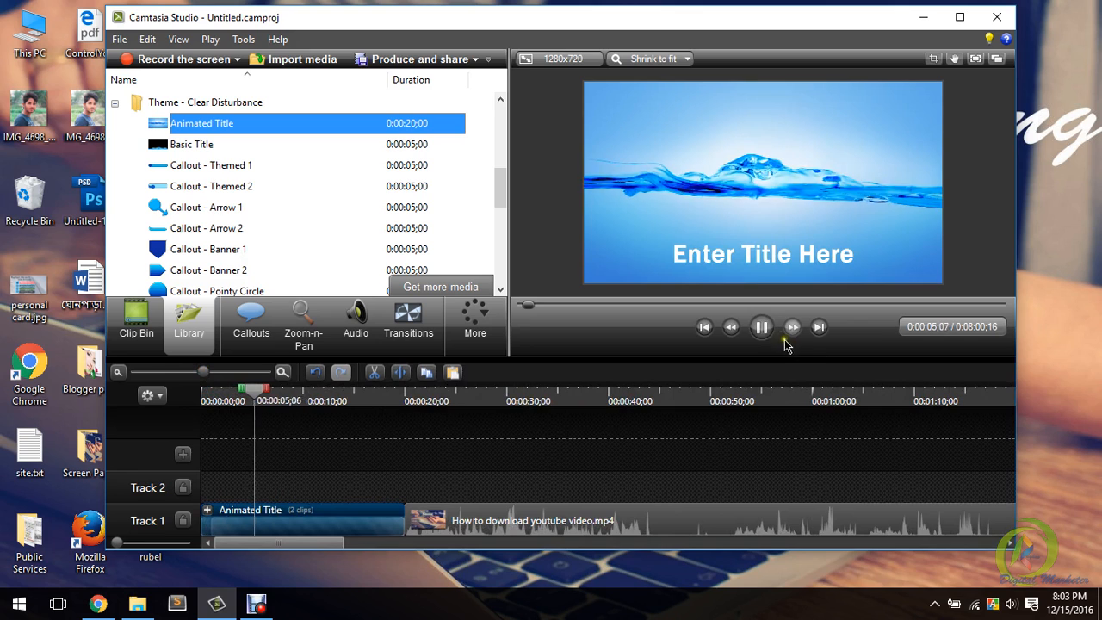
left_click(761, 327)
left_click_drag(275, 405, 170, 404)
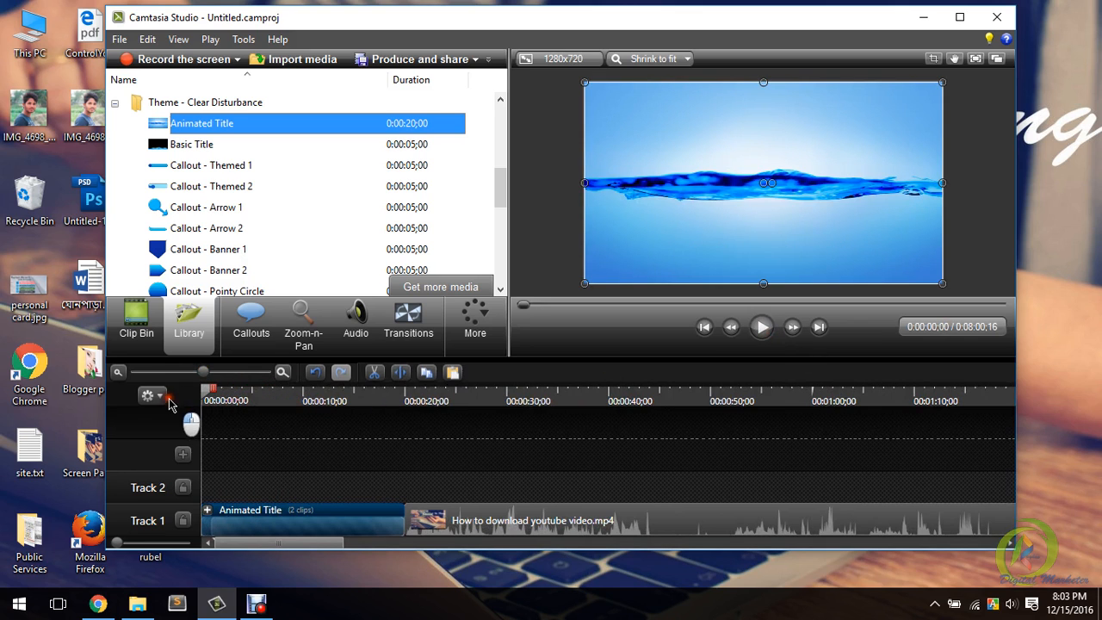
Shorten the Animated Title to about 5 seconds and move the video clip directly against its end
left_click_drag(405, 523, 243, 525)
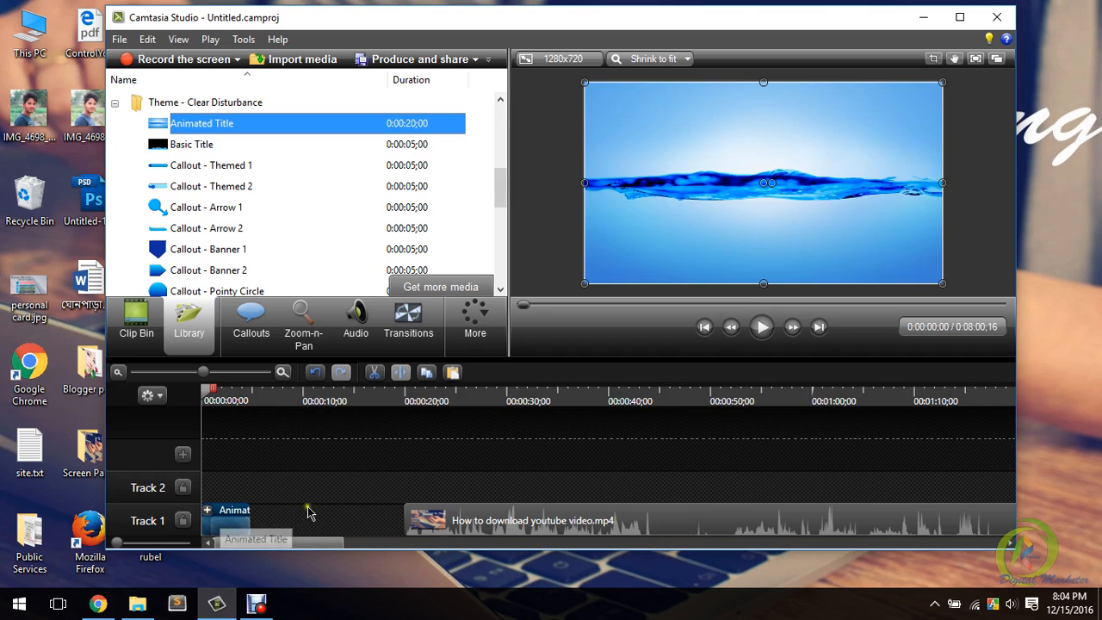
left_click_drag(428, 520, 301, 531)
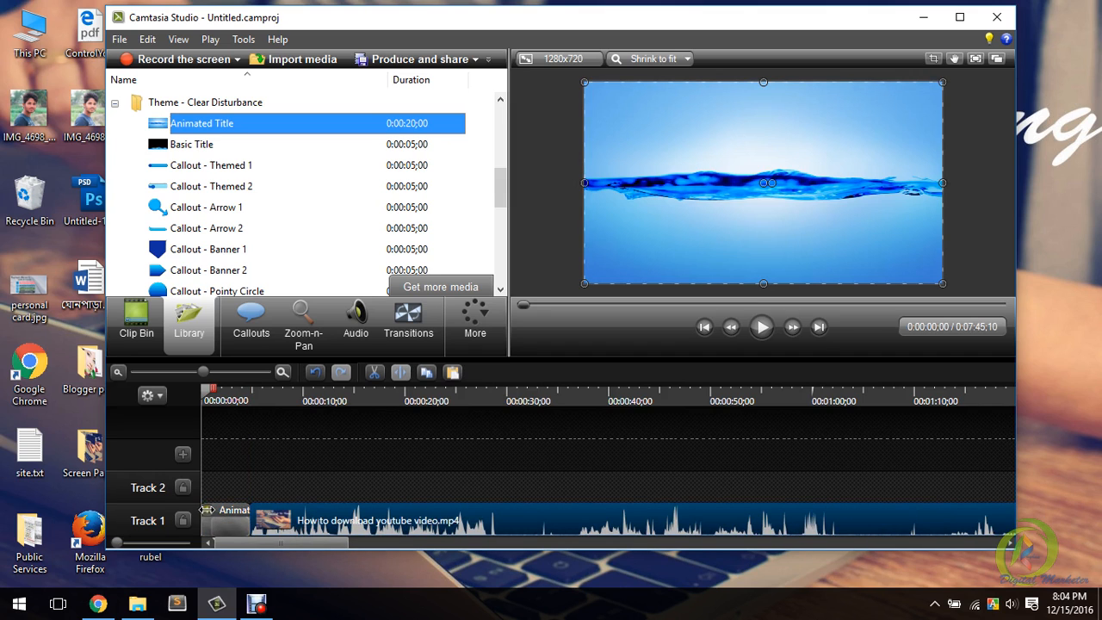
Replace the text callout in the Animated Title group with "How to download youtube video" and move it slightly upward on the canvas
left_click(206, 511)
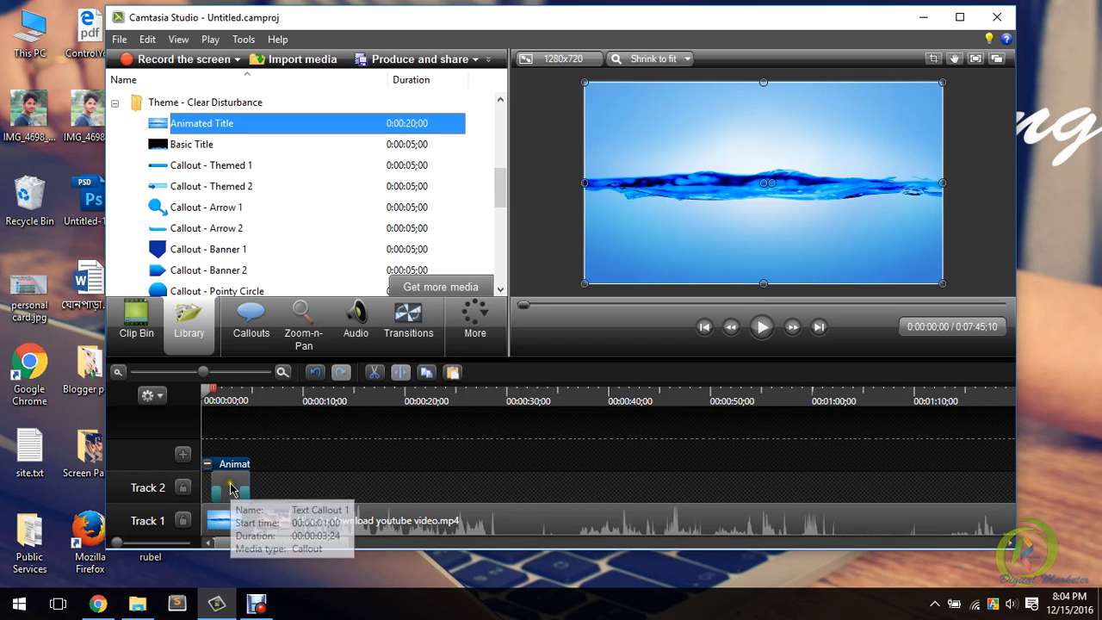
left_click(230, 491)
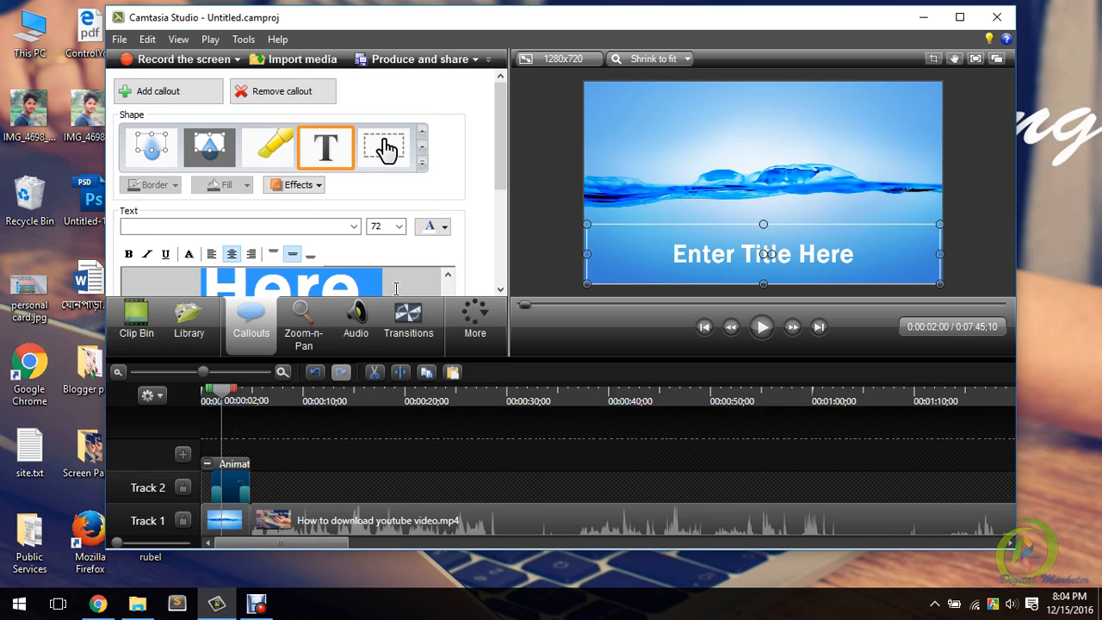
type("Ho")
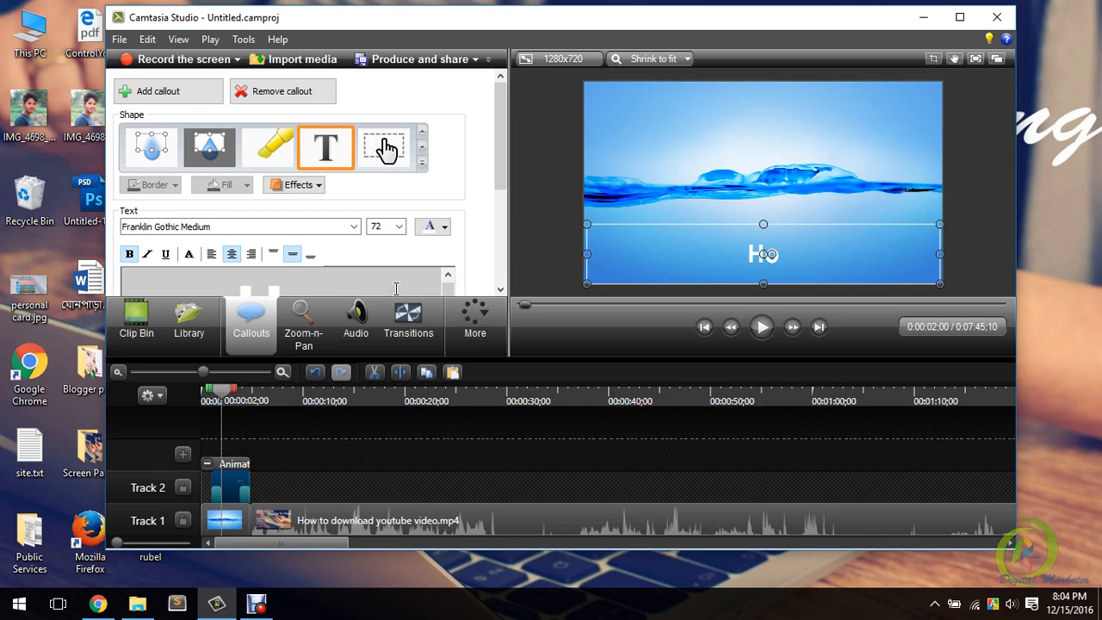
type("w to d")
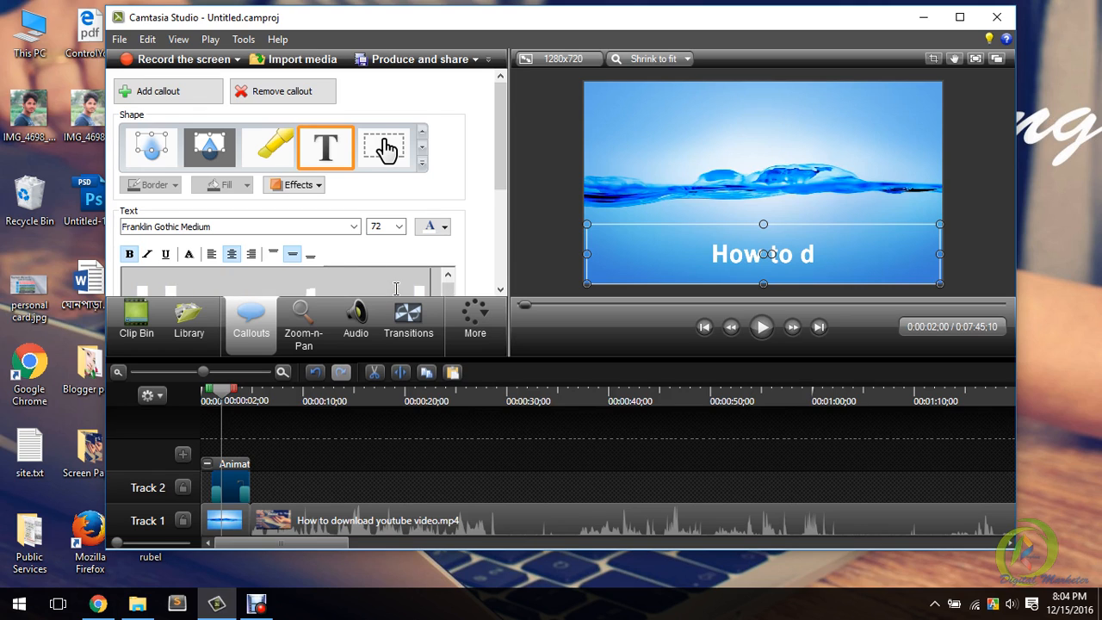
type("ownloa")
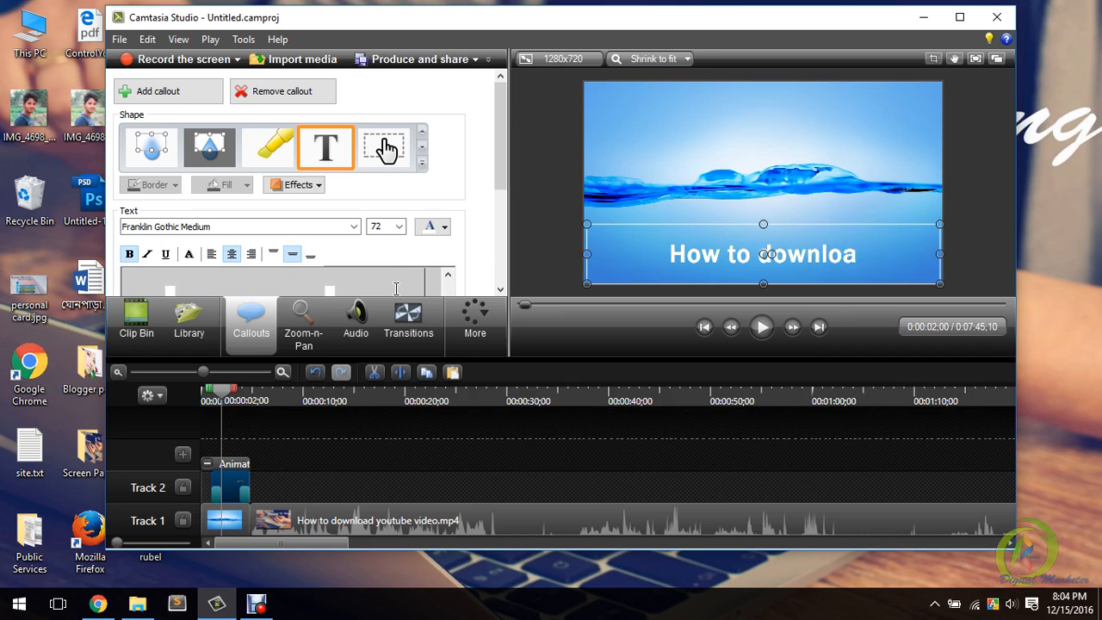
type("d youtube")
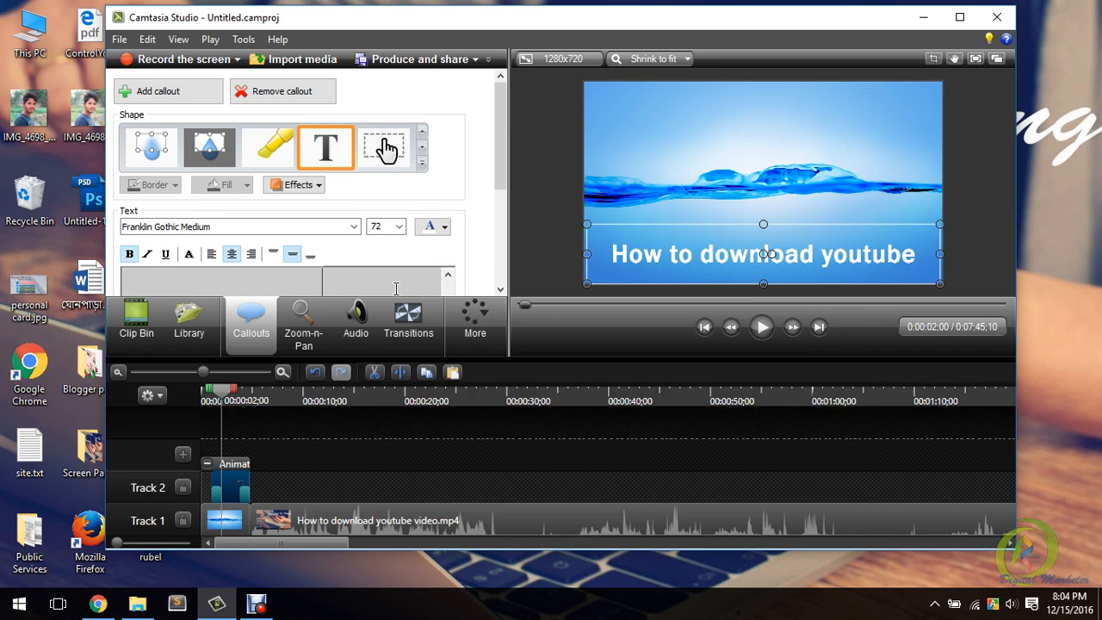
type(" video")
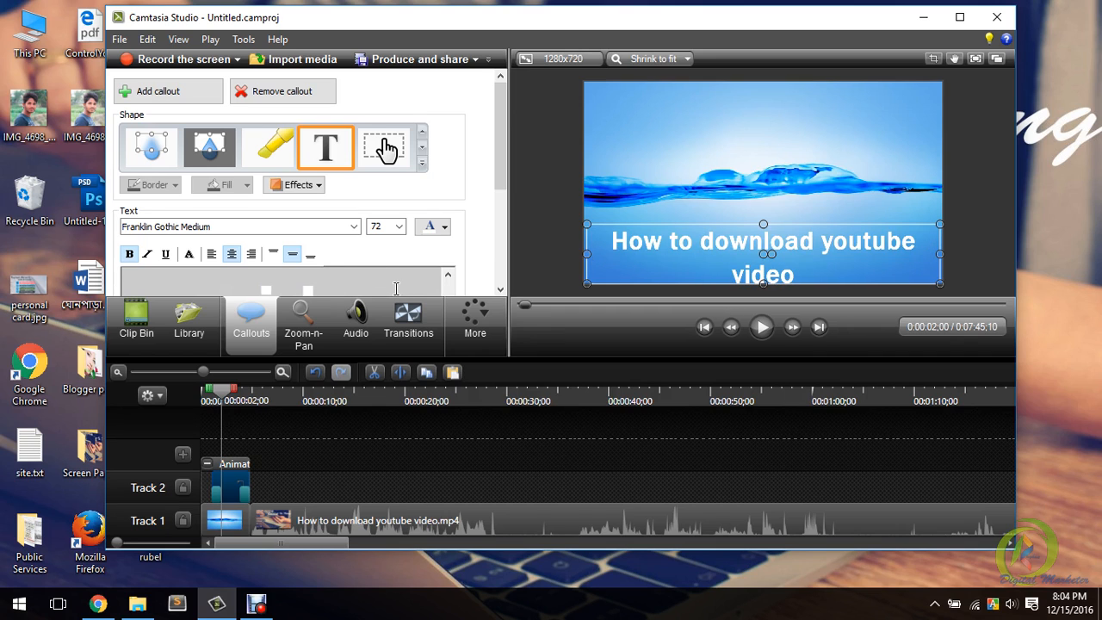
left_click_drag(808, 226, 807, 214)
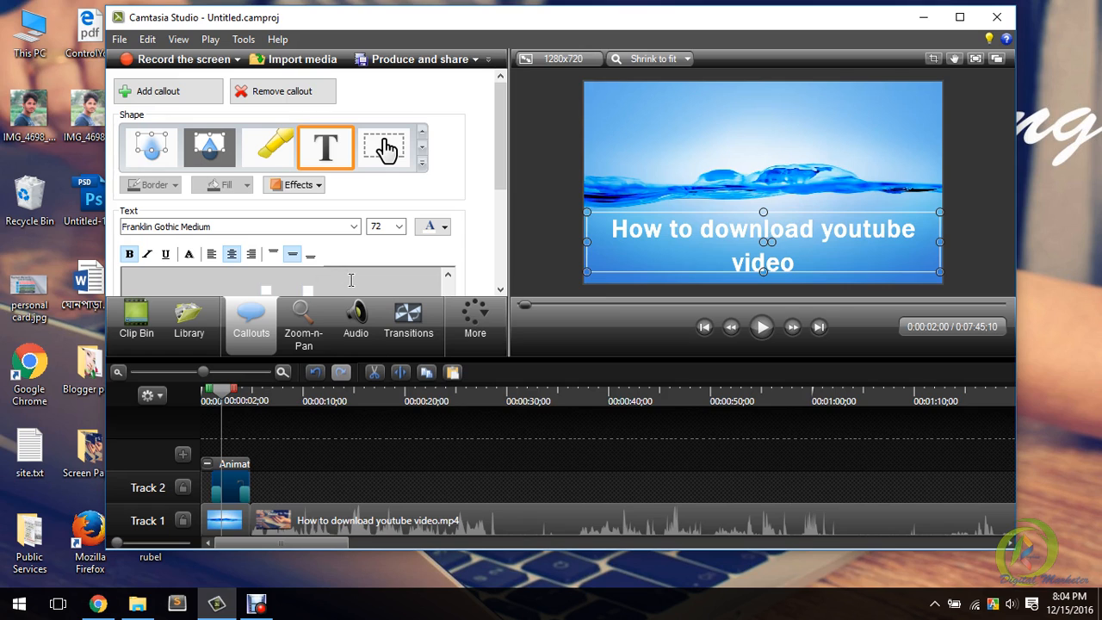
Reduce the font size of the "How to download youtube video" title to 65 so it fits on one line
key("ctrl+a")
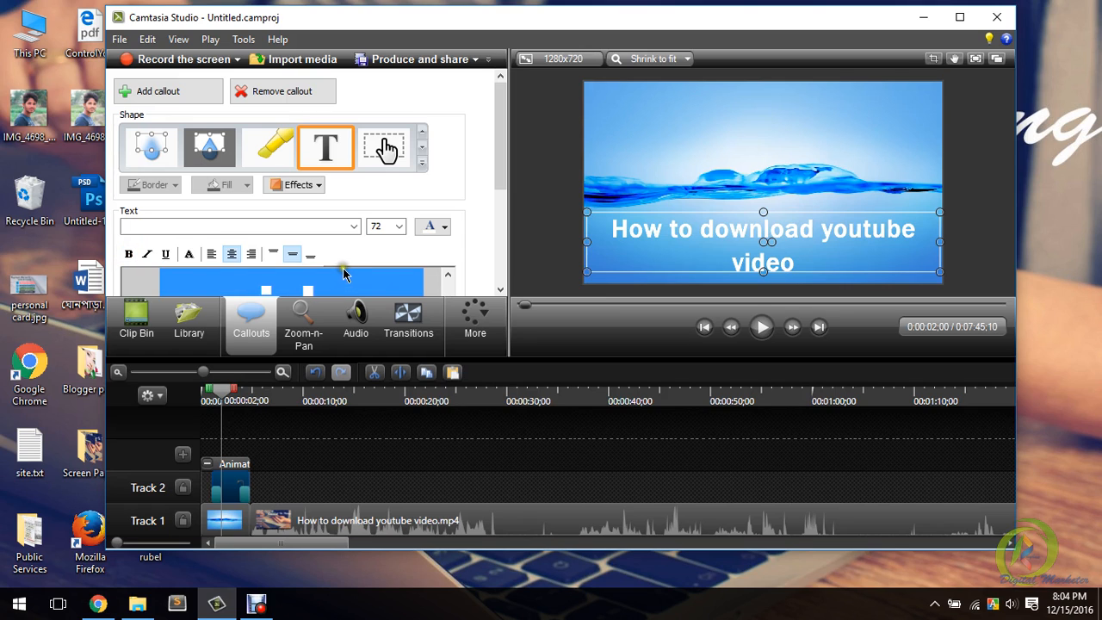
left_click(349, 288)
key("ctrl+a")
left_click(398, 225)
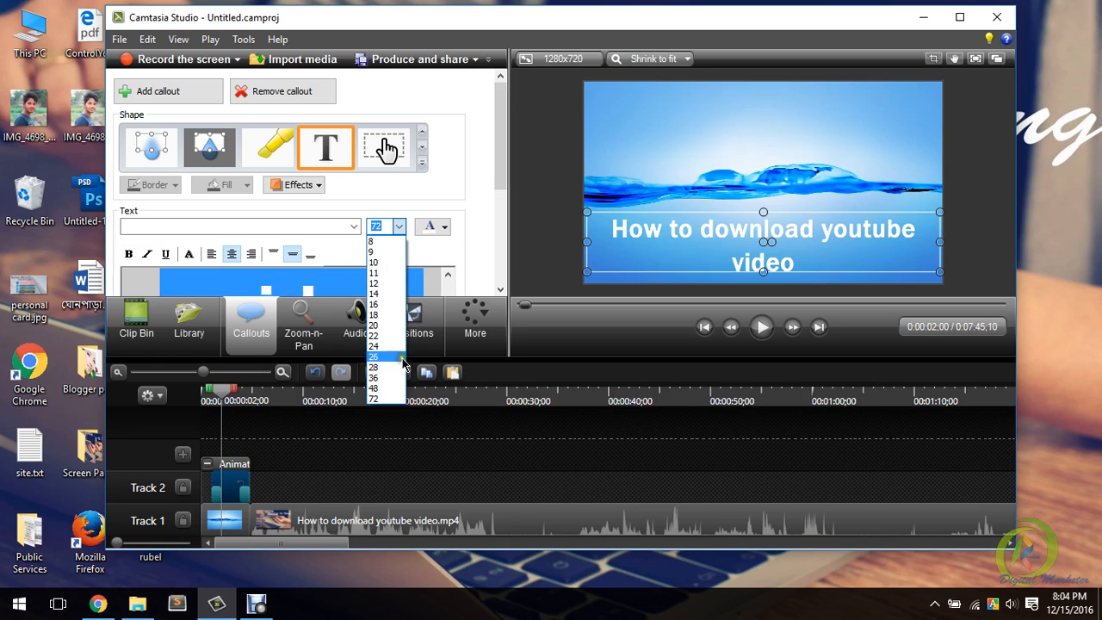
left_click(398, 225)
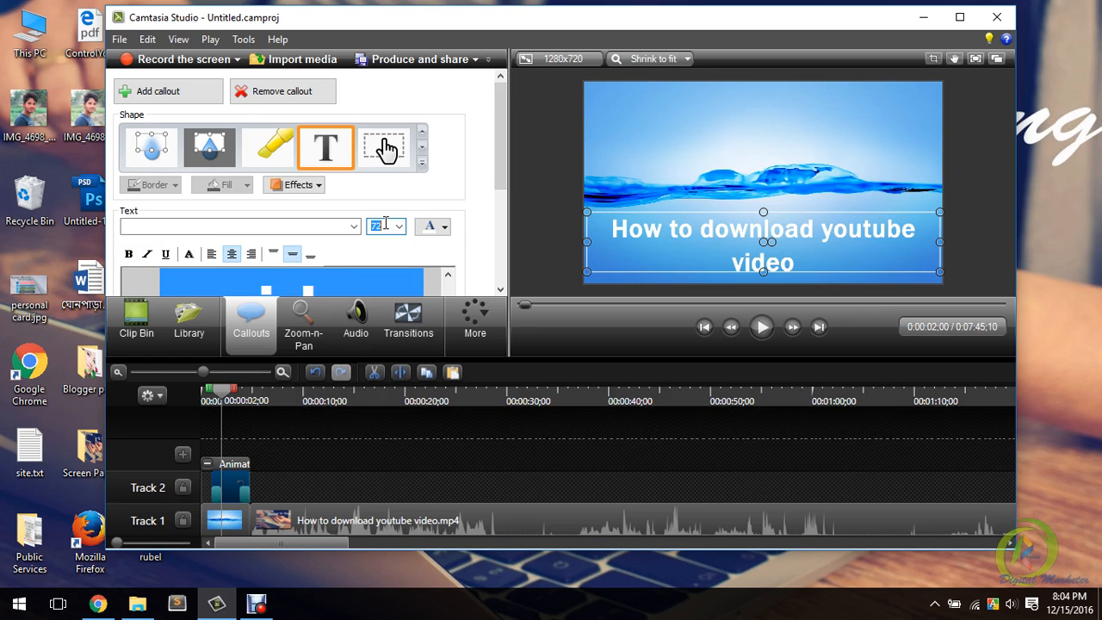
type("68")
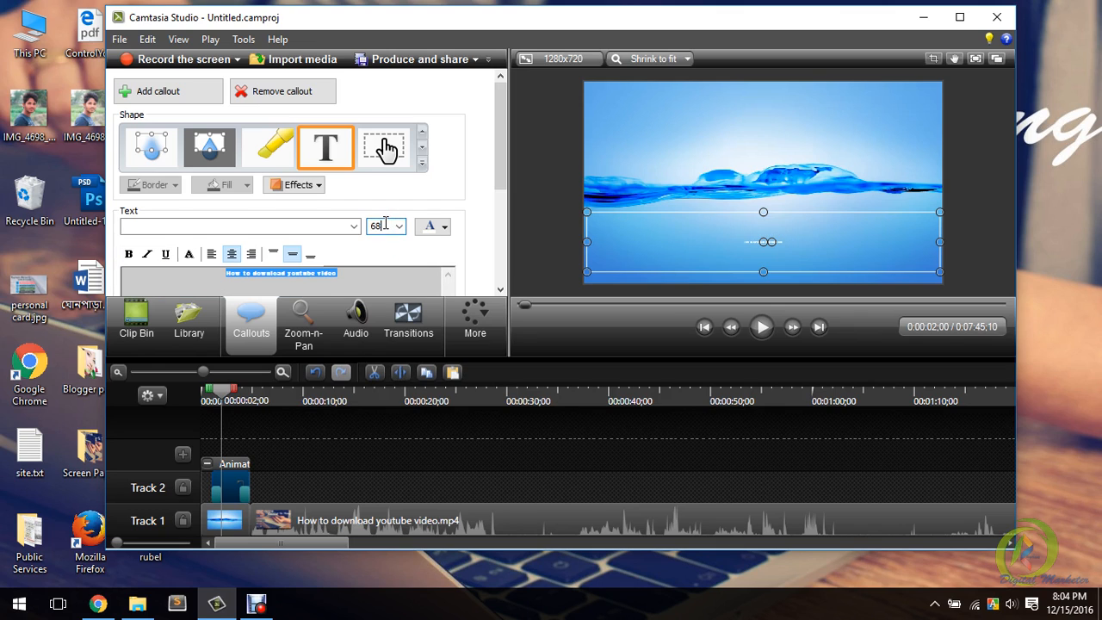
key("Return")
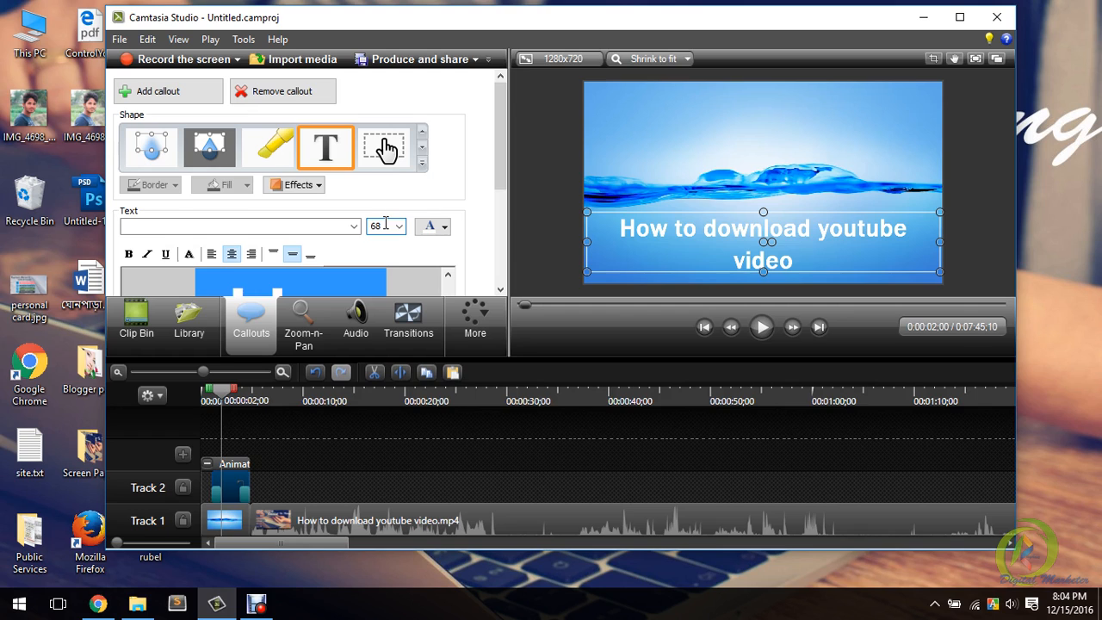
double_click(378, 226)
type("60")
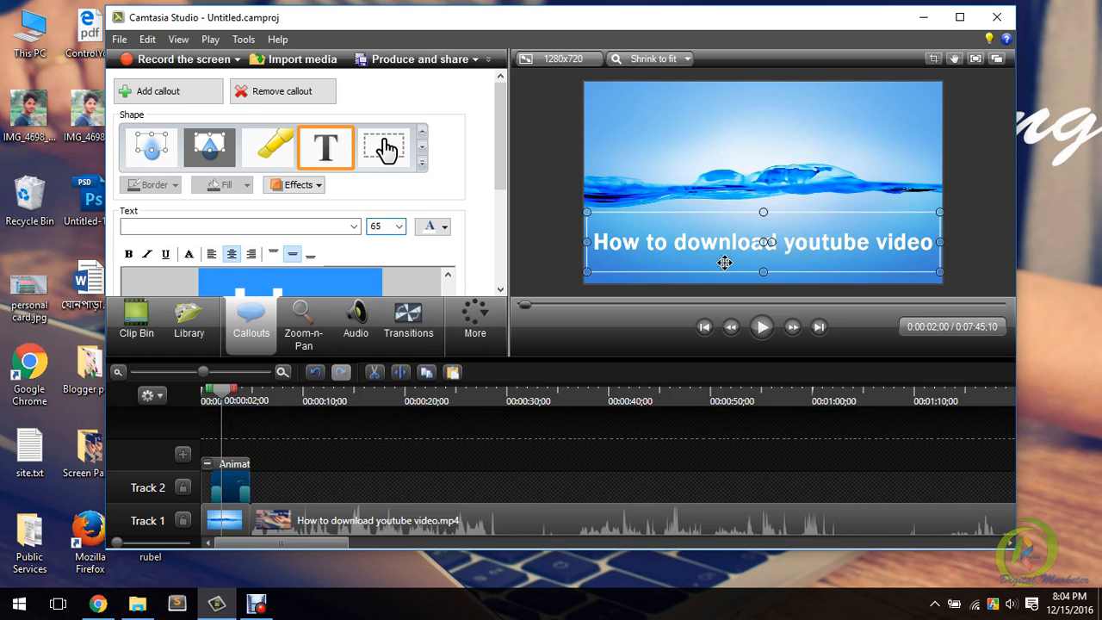
Try red and blue for the title text, and settle on White, Lighter 80% as its color
left_click(444, 226)
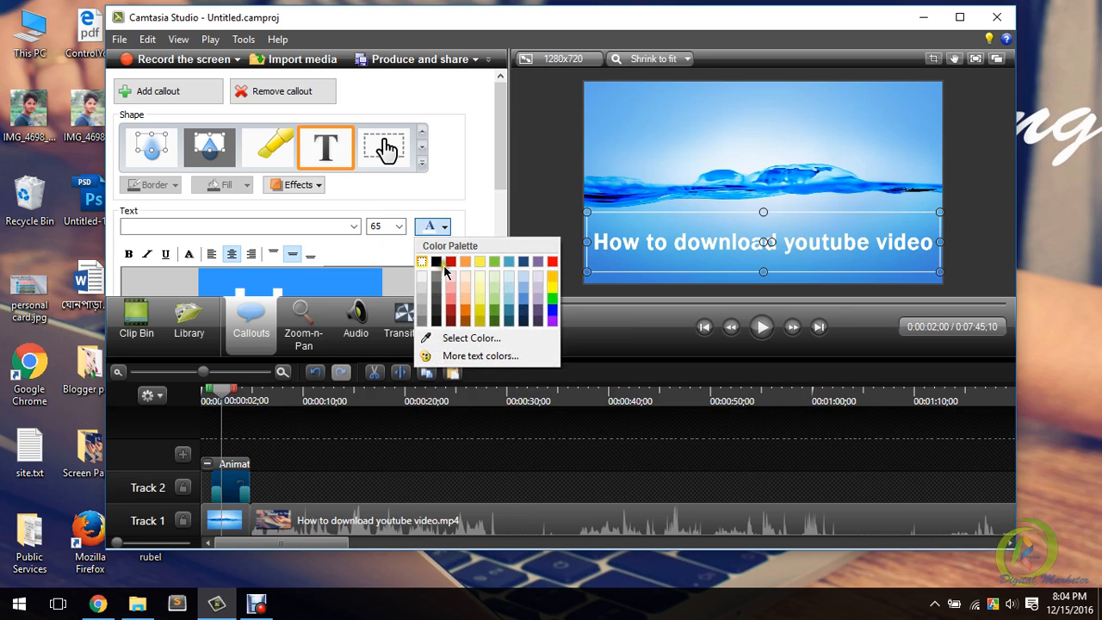
left_click(450, 261)
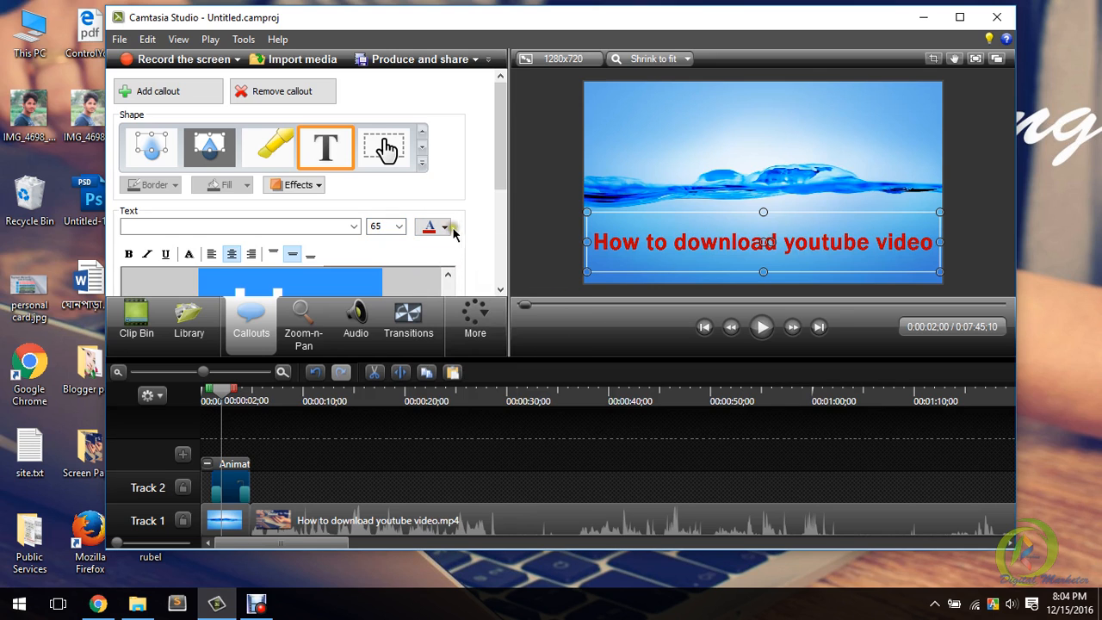
left_click(443, 226)
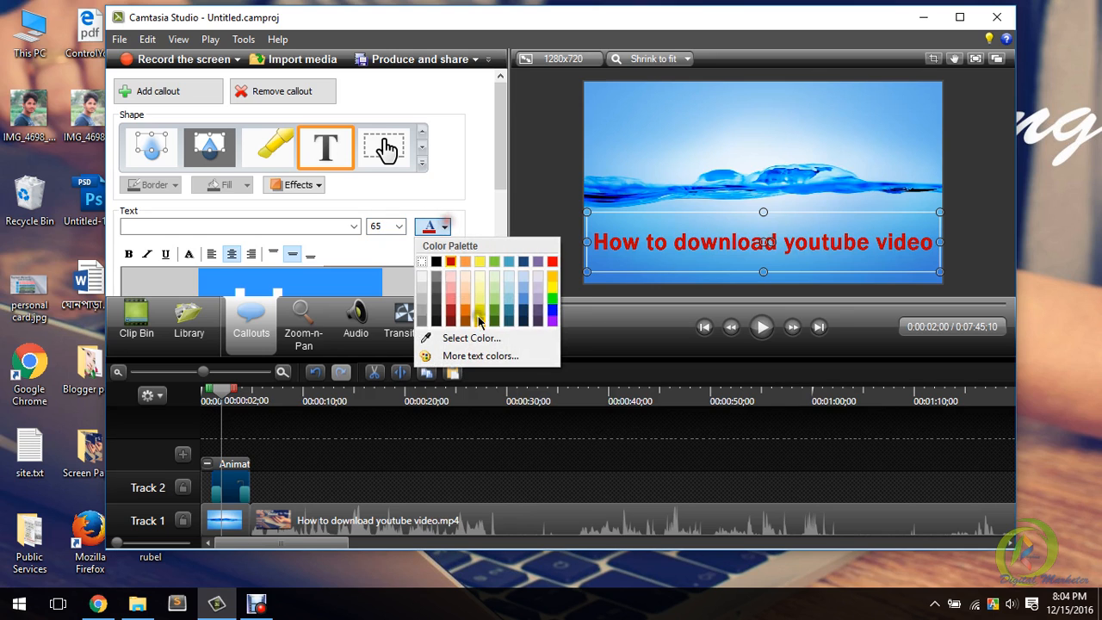
left_click(551, 313)
left_click(444, 227)
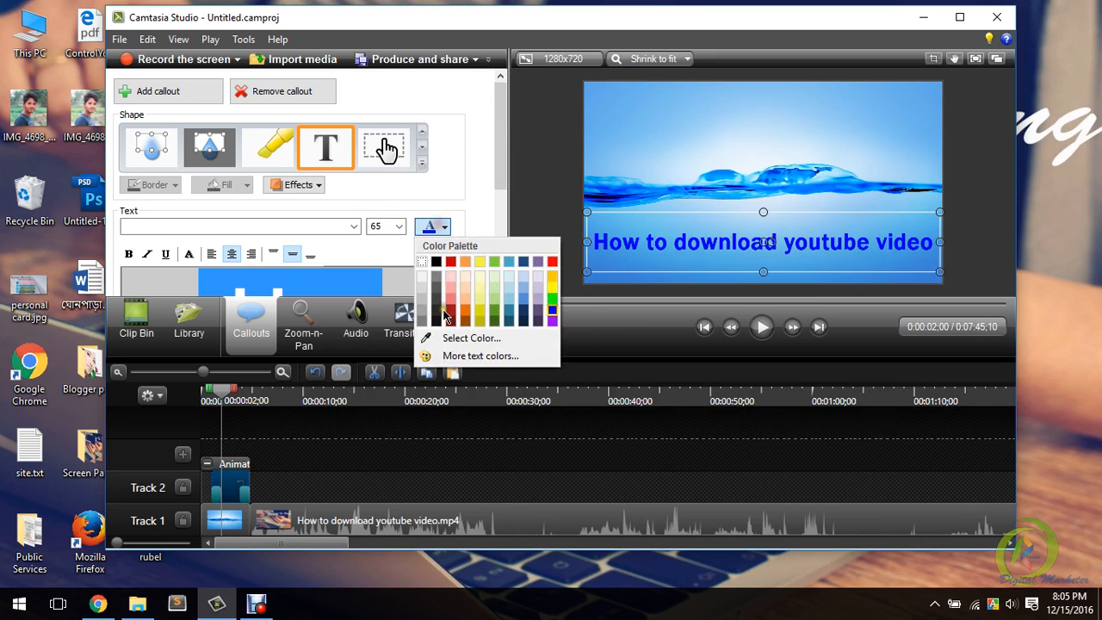
left_click(421, 271)
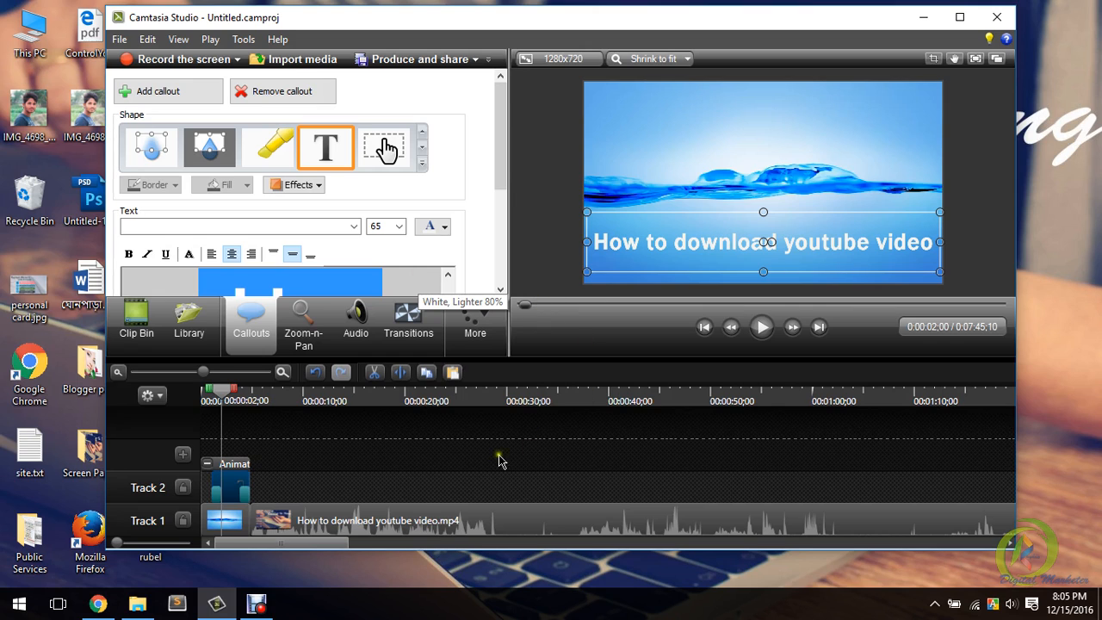
left_click(342, 462)
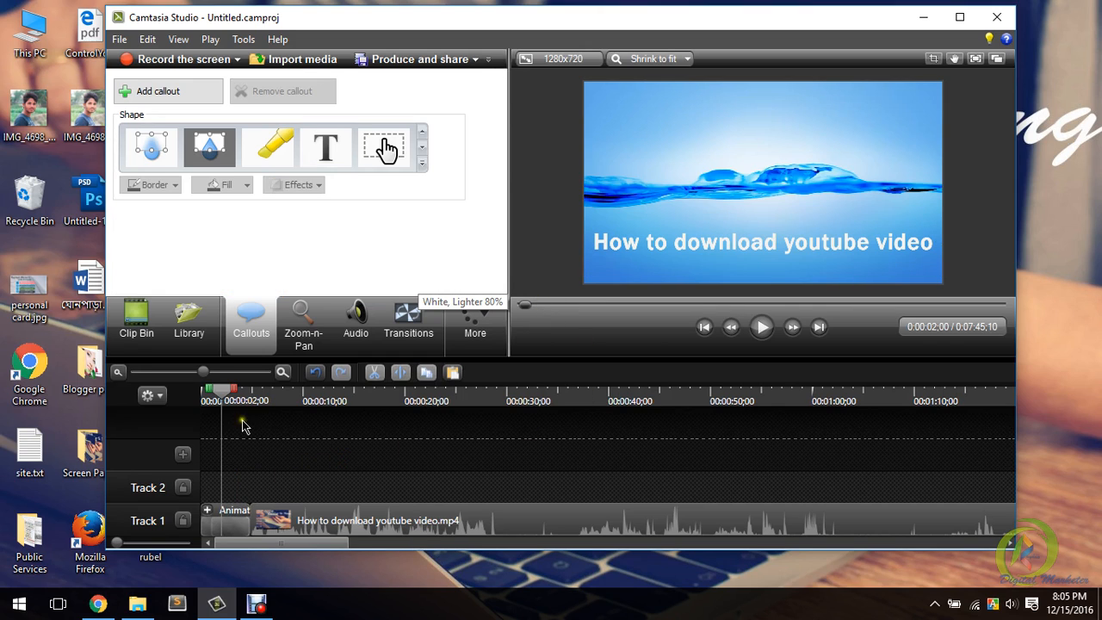
Preview the intro title from the start of the timeline through to the beginning of the video clip
left_click_drag(222, 398, 206, 400)
left_click(758, 327)
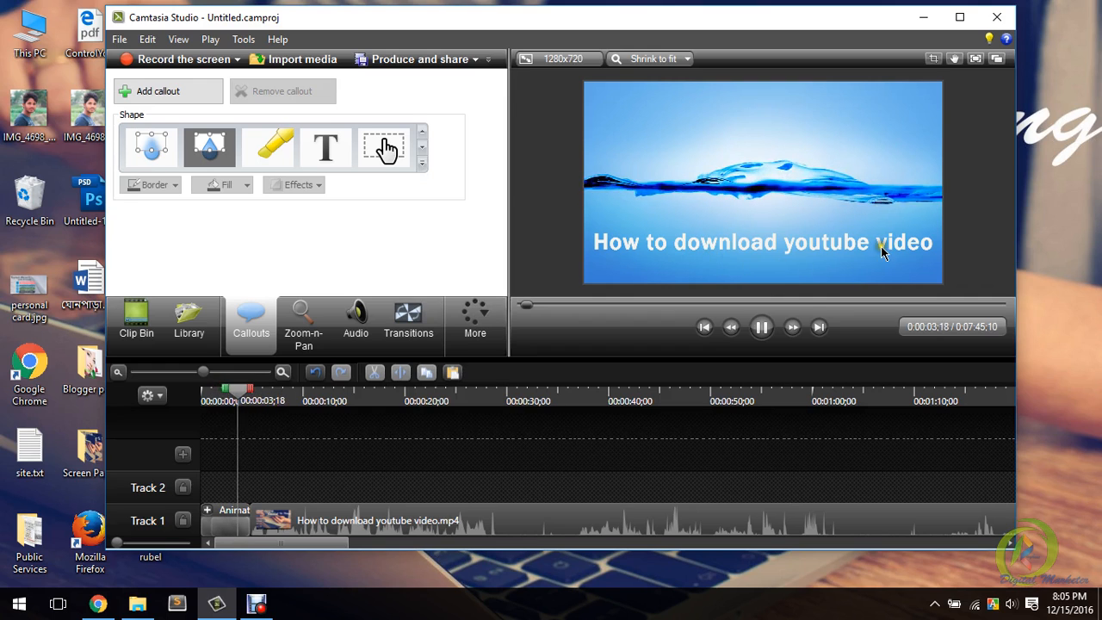
left_click(762, 324)
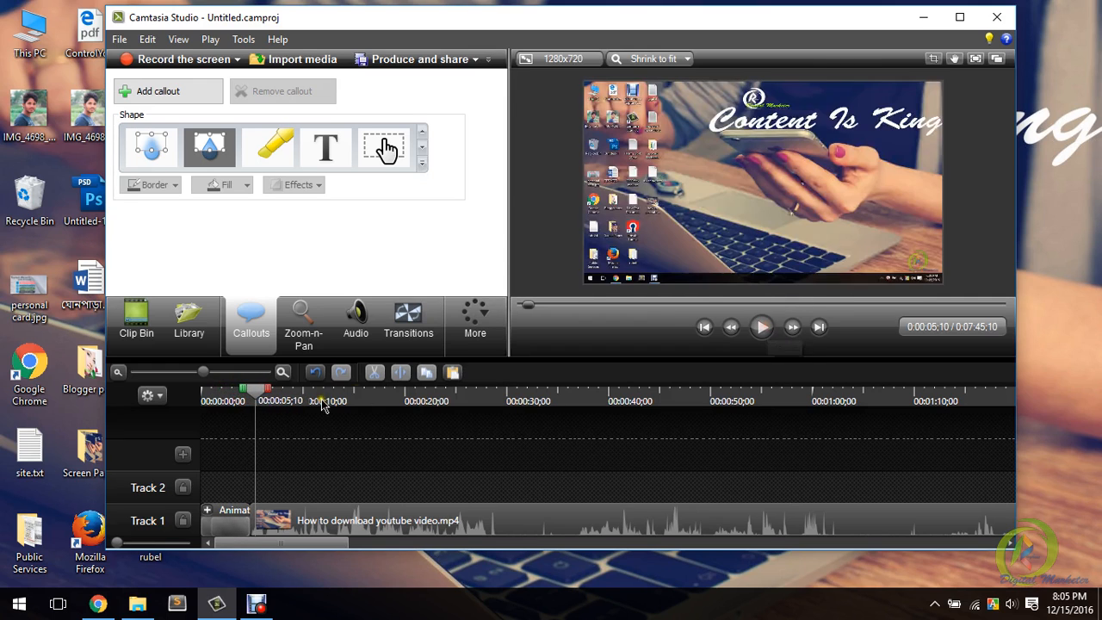
left_click_drag(257, 393, 223, 392)
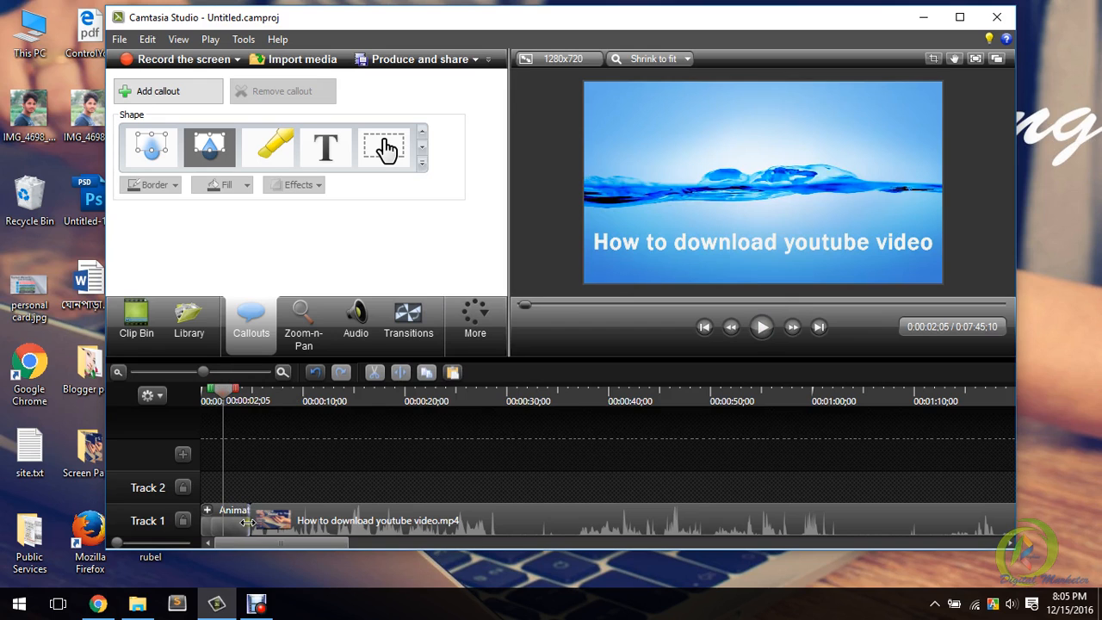
Shorten the intro Animated Title to about 3 seconds and move the video clip directly against its end
left_click_drag(242, 525, 232, 523)
left_click(267, 501)
left_click_drag(306, 517, 303, 516)
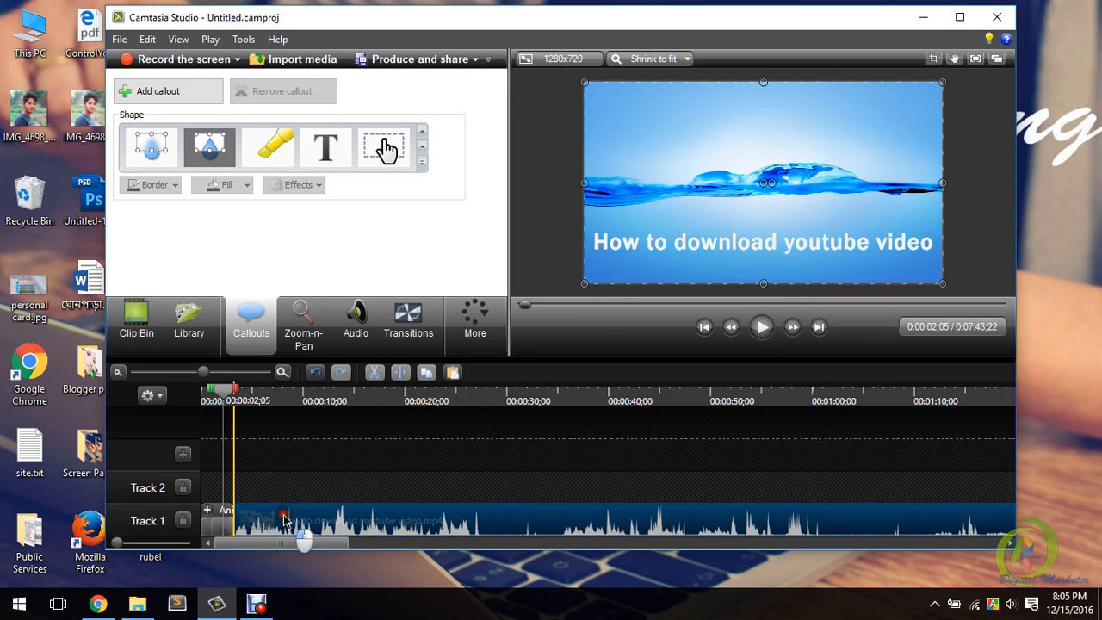
left_click(207, 407)
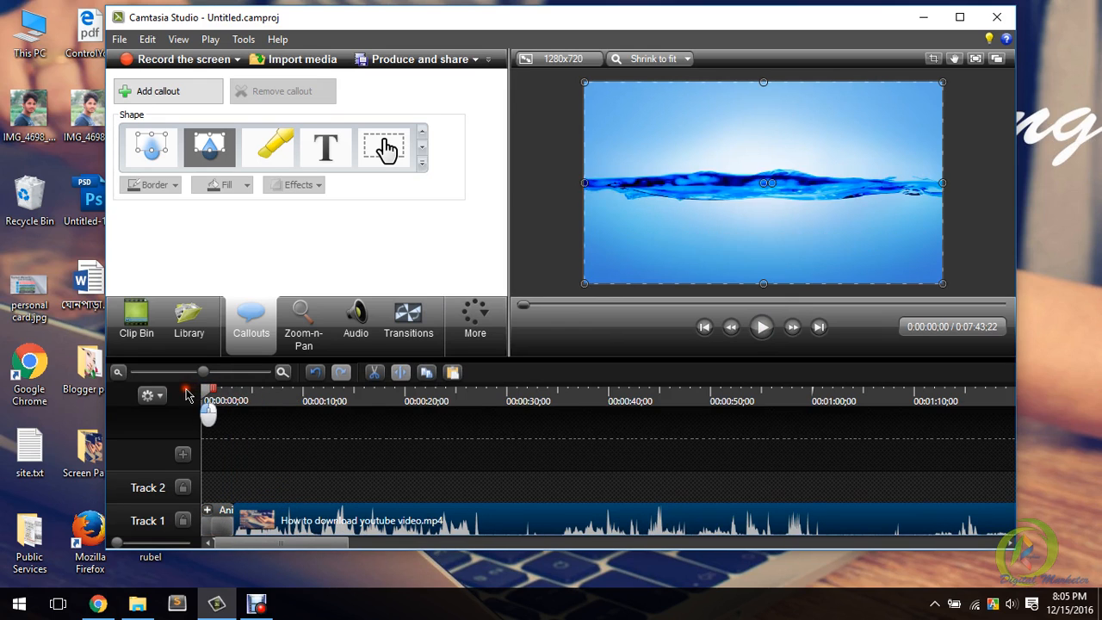
Add another Animated Title from Theme - Clear Disturbance and place it directly after the video clip's end on Track 1
left_click_drag(264, 544, 413, 555)
left_click_drag(203, 371, 160, 379)
left_click(730, 480)
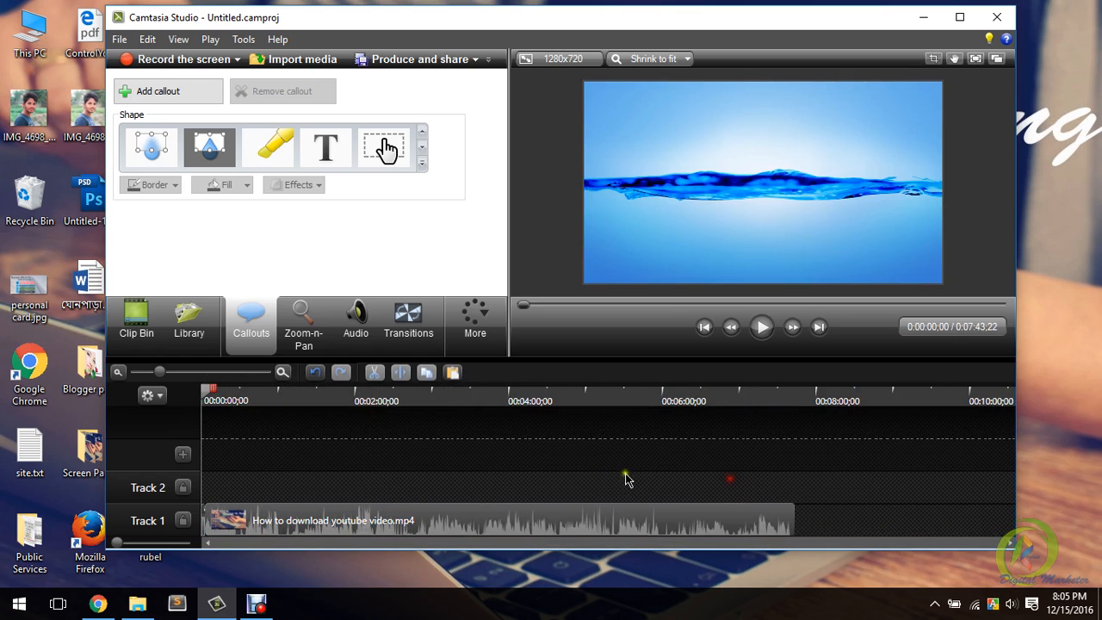
left_click(189, 322)
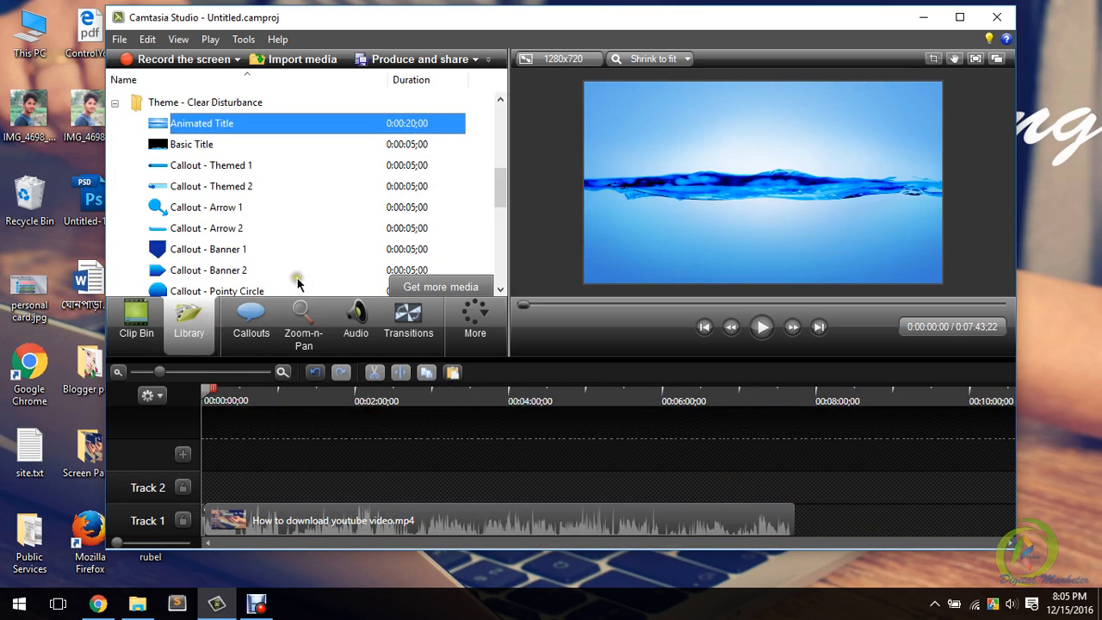
right_click(183, 154)
right_click(190, 129)
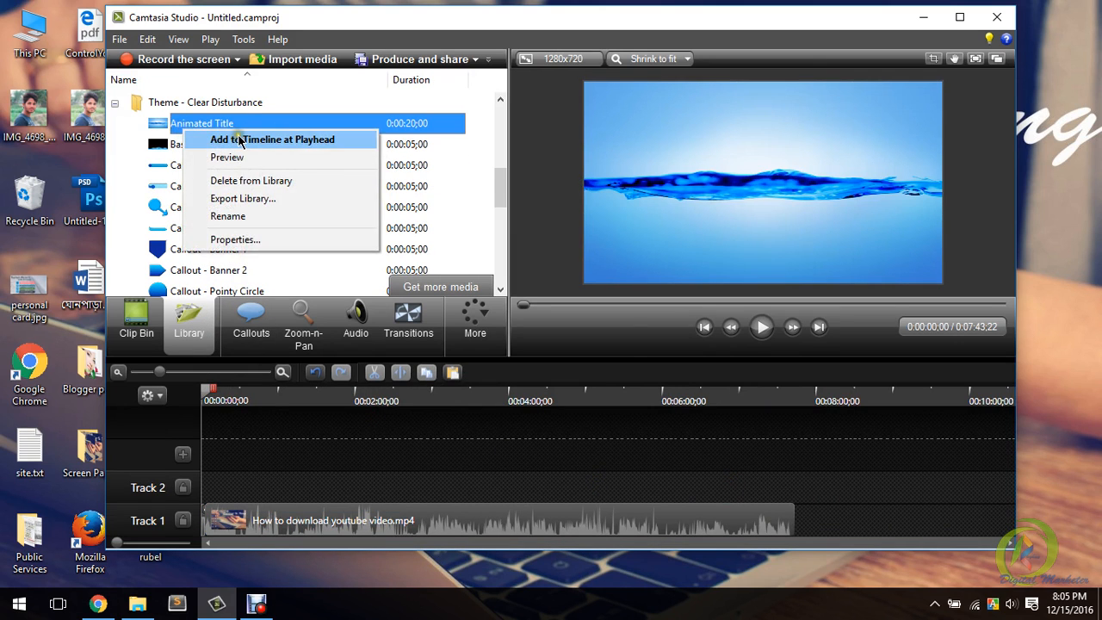
left_click(222, 141)
left_click_drag(215, 487, 800, 523)
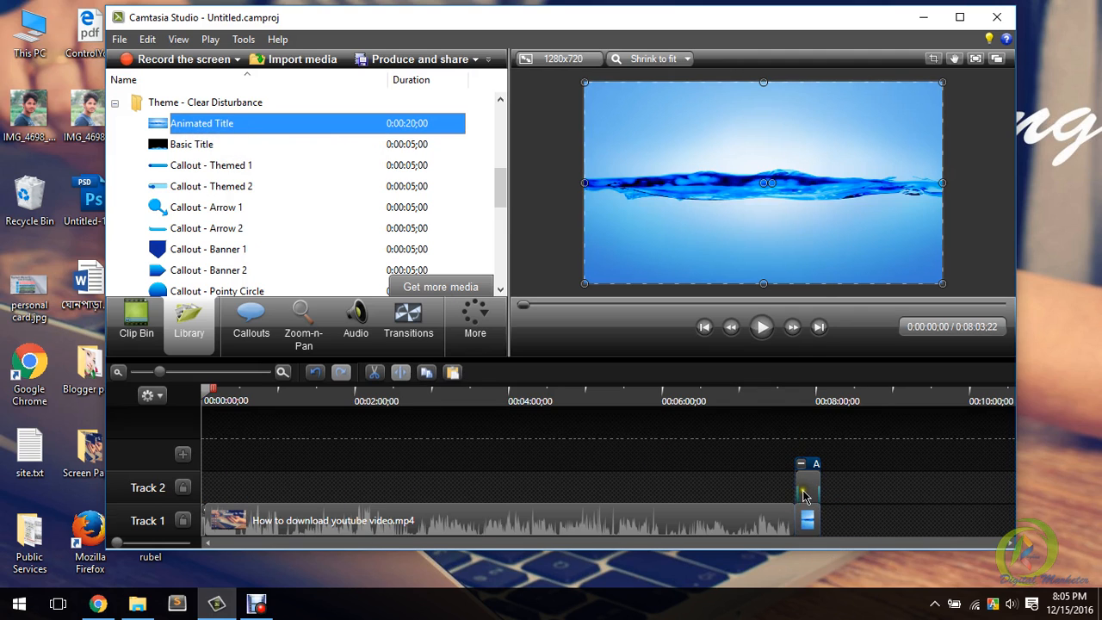
Replace the closing title's text with "Thanks For Watching" and move it slightly upward on the canvas
left_click(805, 492)
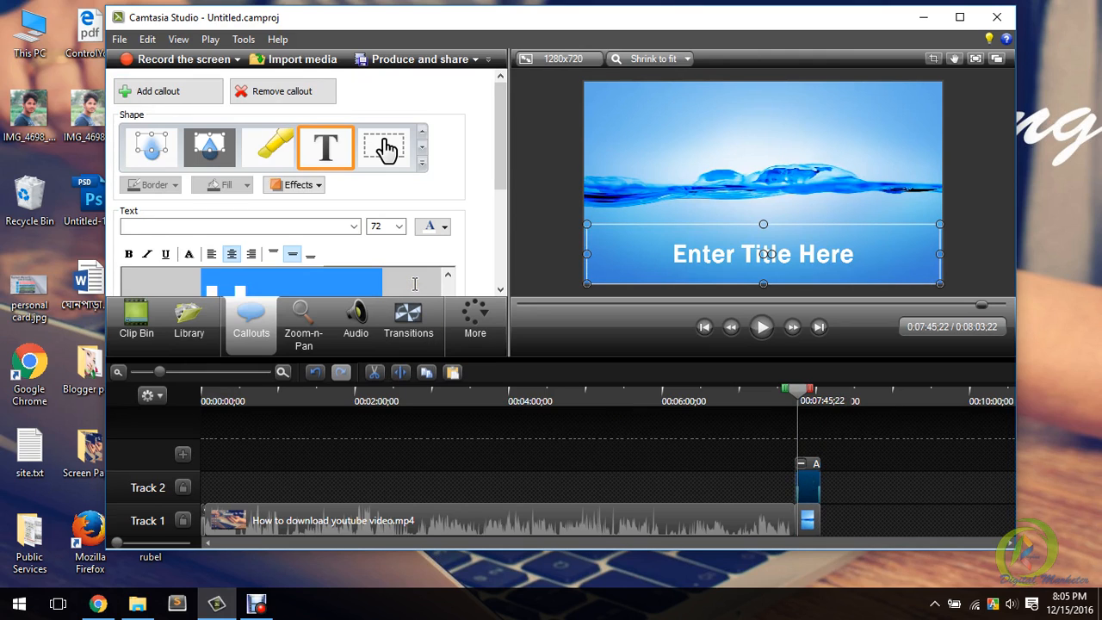
type("Thanks")
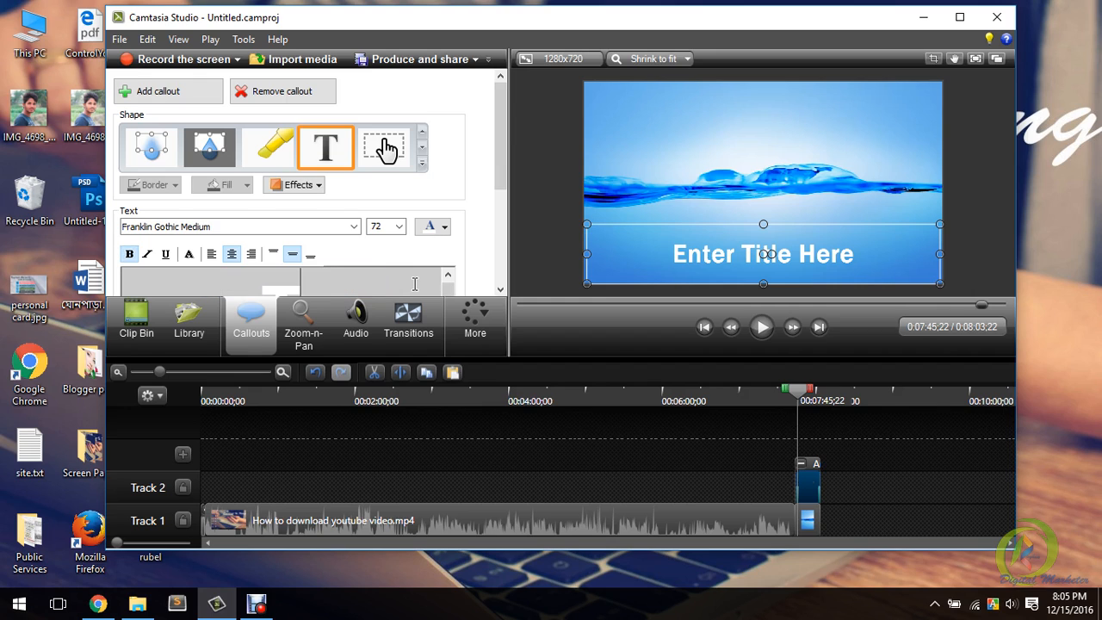
type(" For Watching")
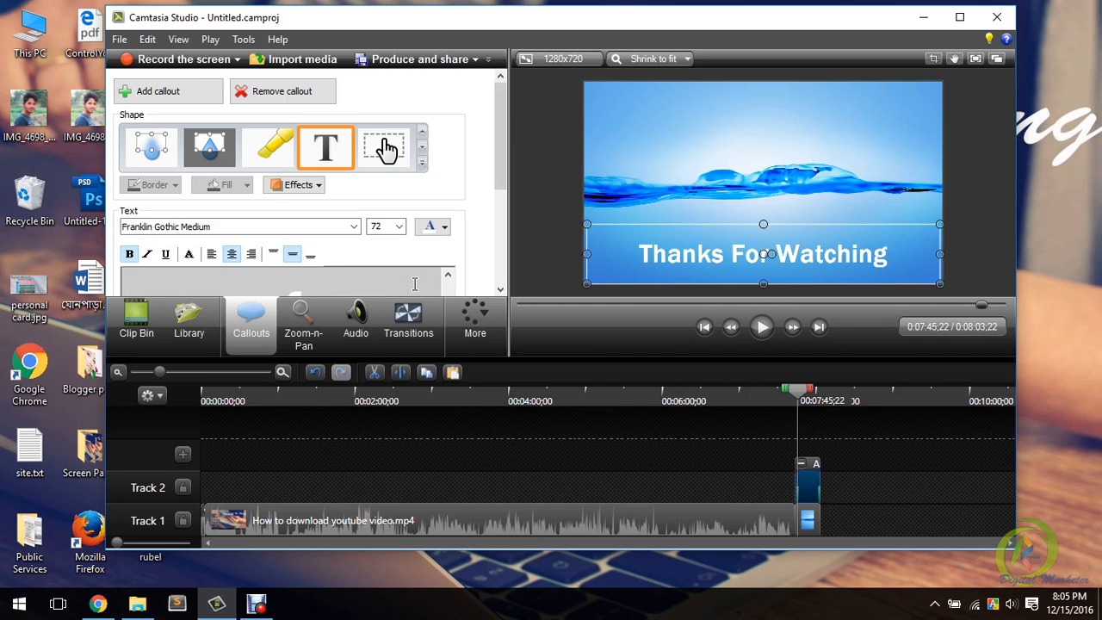
left_click_drag(714, 225, 714, 214)
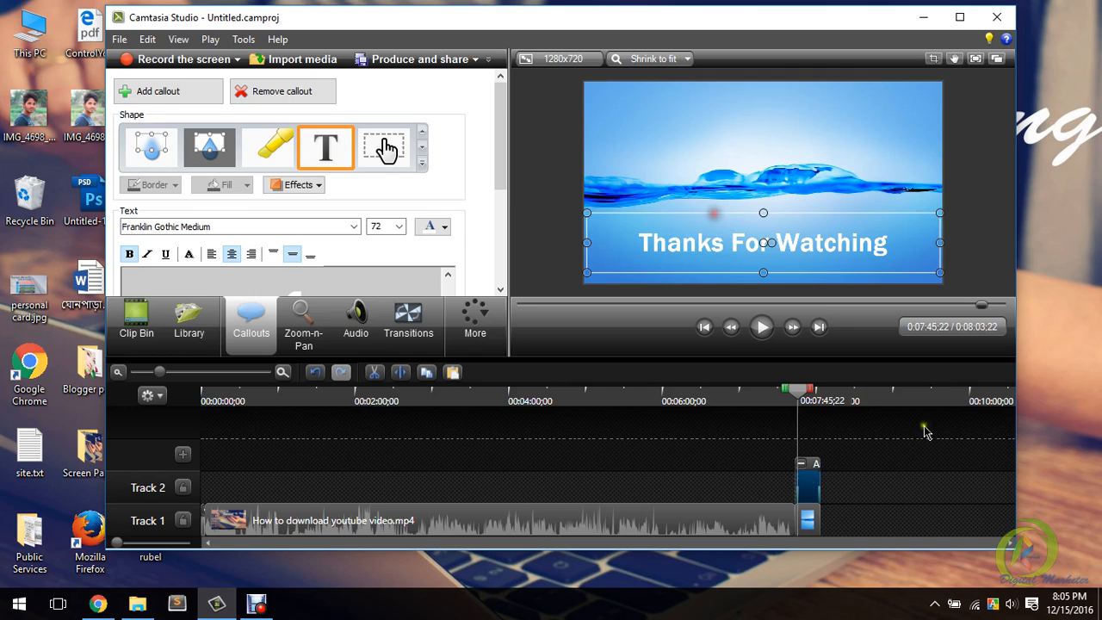
left_click(872, 458)
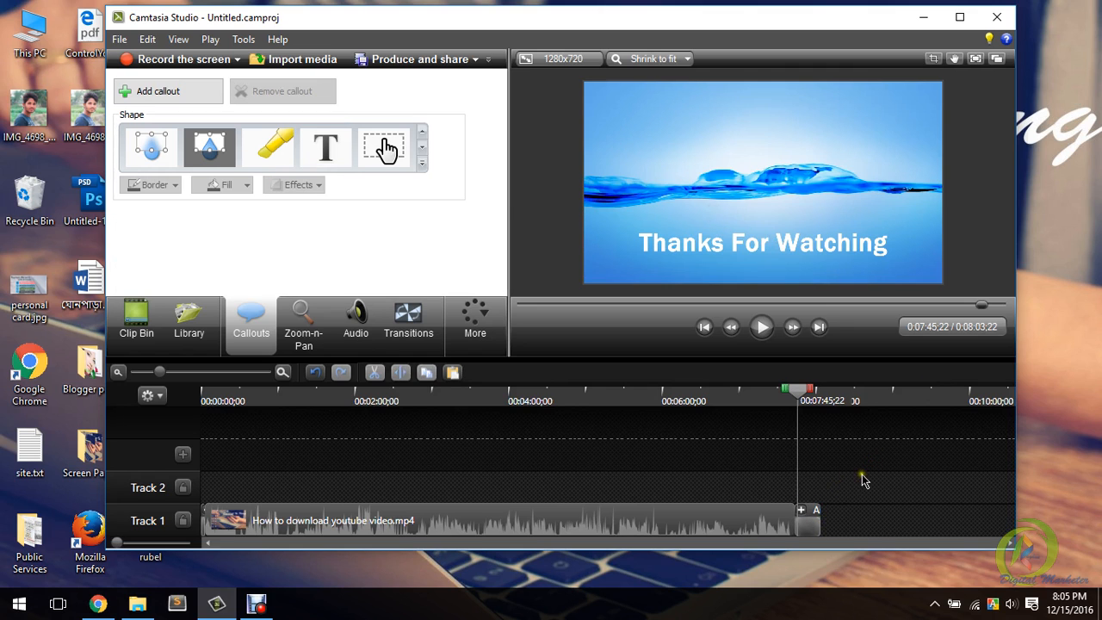
Shorten the closing Animated Title to about 3 seconds
left_click_drag(163, 375, 232, 375)
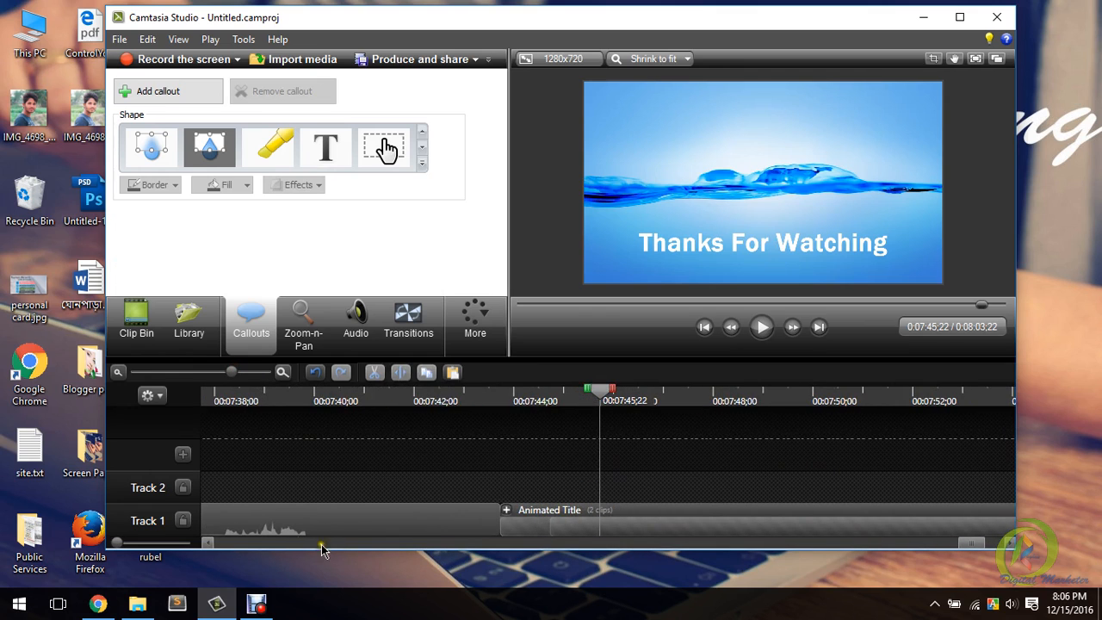
left_click_drag(971, 543, 1001, 554)
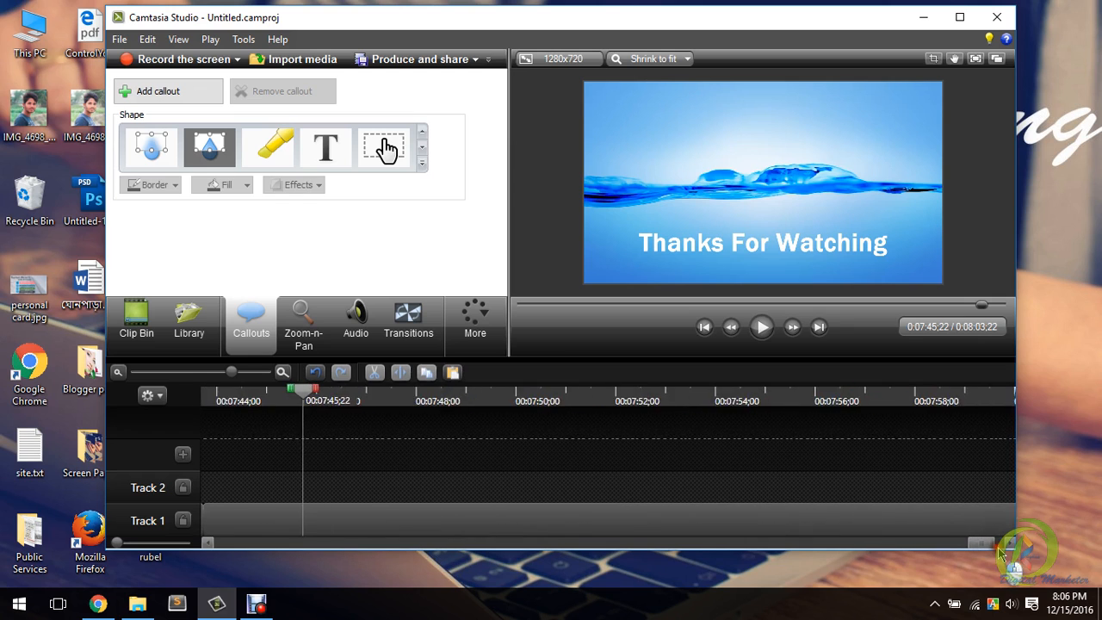
left_click_drag(230, 373, 207, 376)
left_click(831, 527)
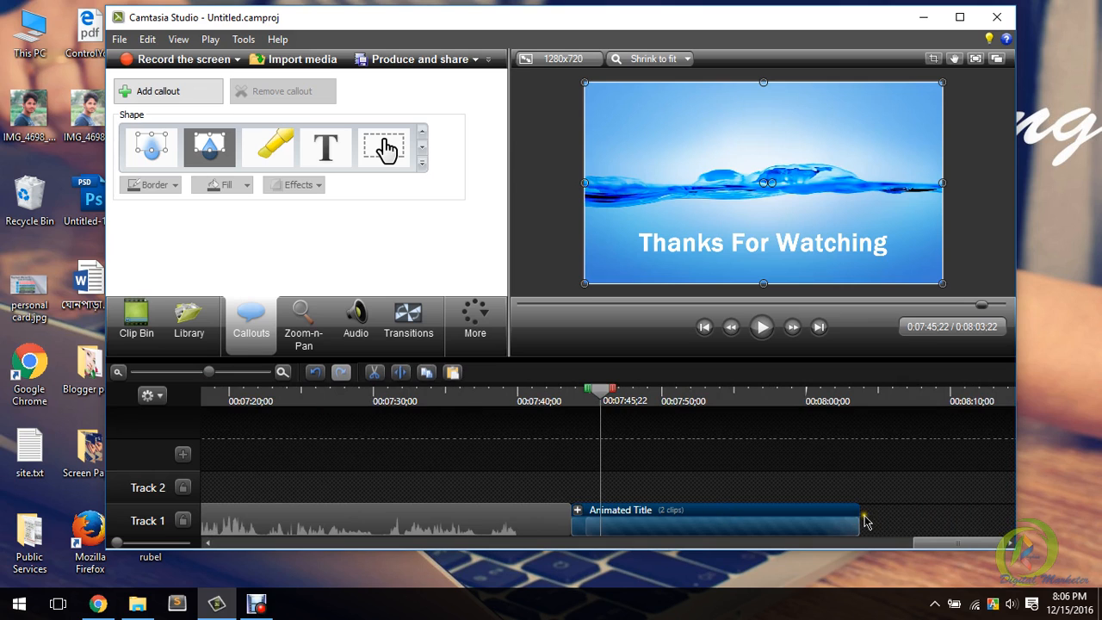
left_click_drag(863, 527, 608, 519)
Preview the closing and opening titles and return the playhead to the start of the timeline
left_click_drag(602, 398, 580, 400)
left_click(761, 327)
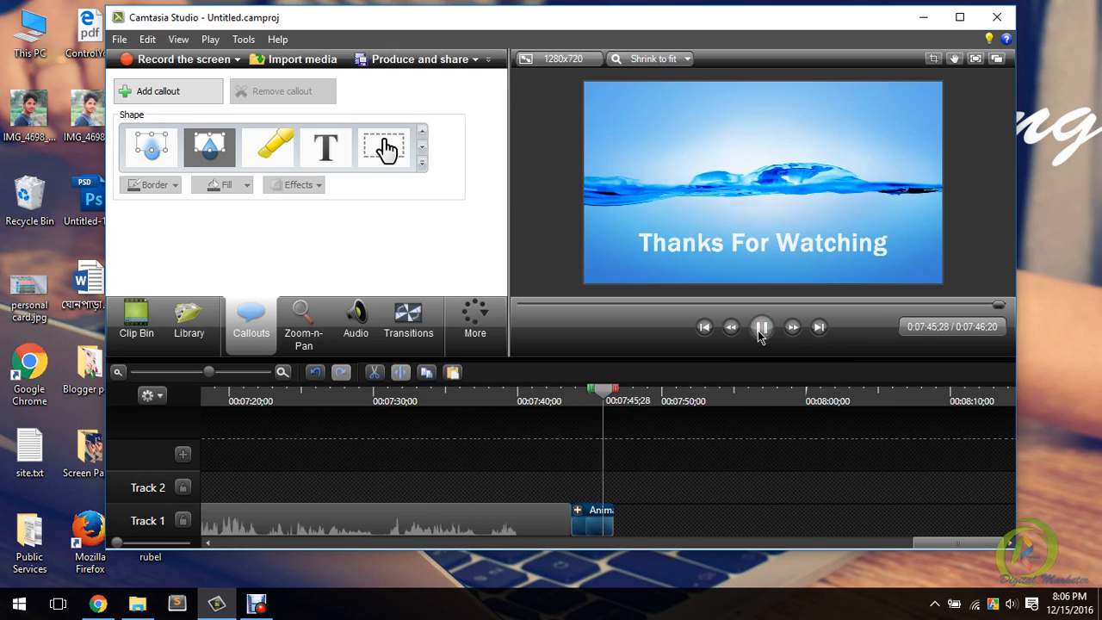
left_click(761, 327)
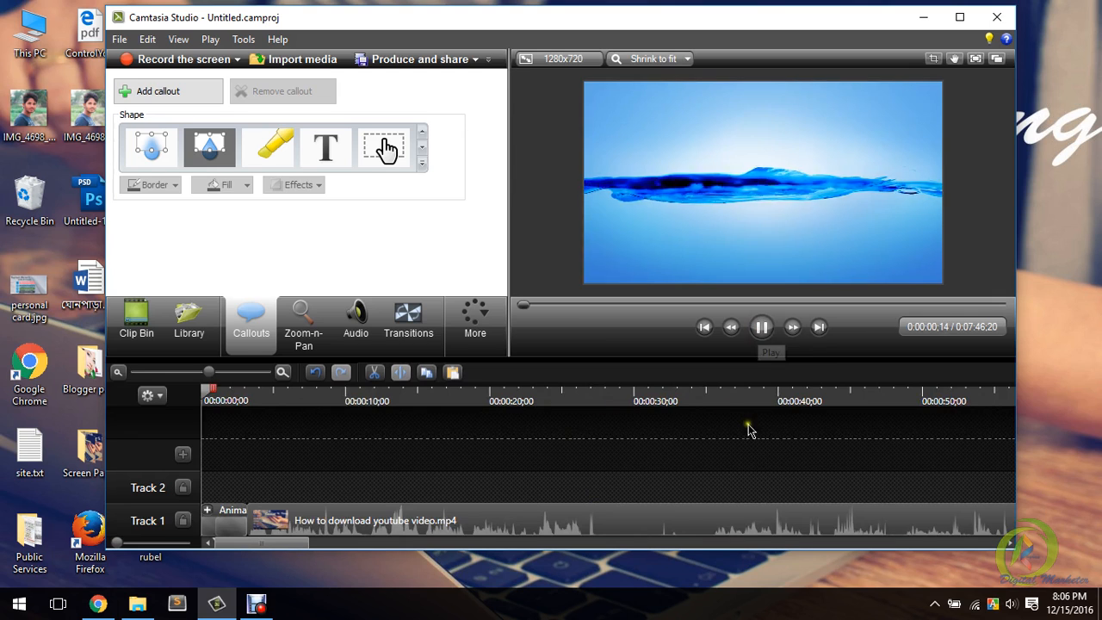
left_click(761, 327)
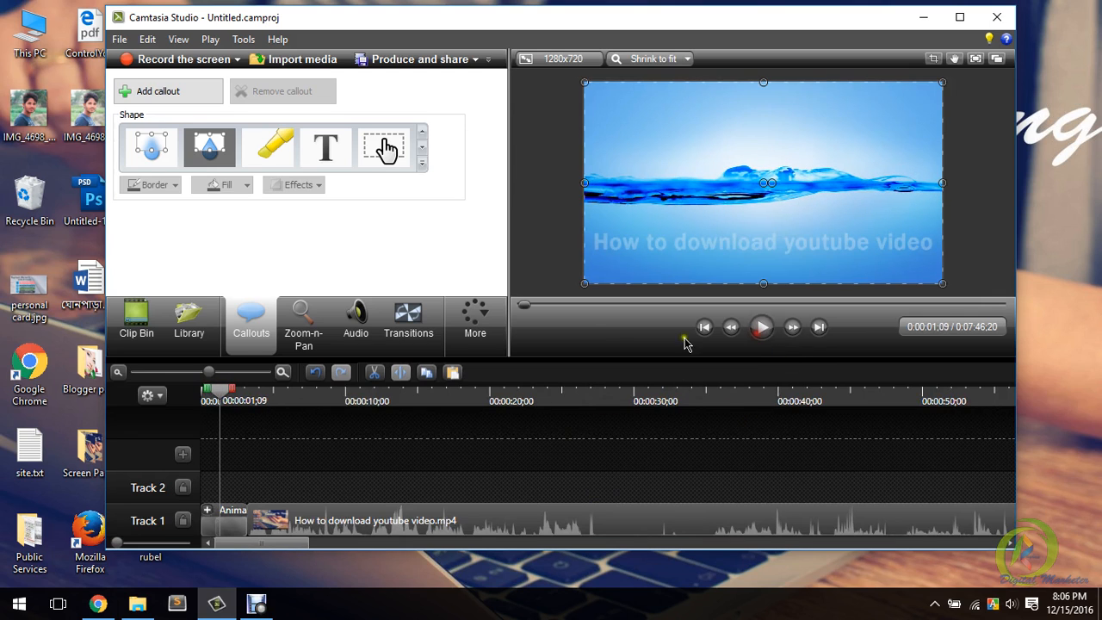
left_click(527, 306)
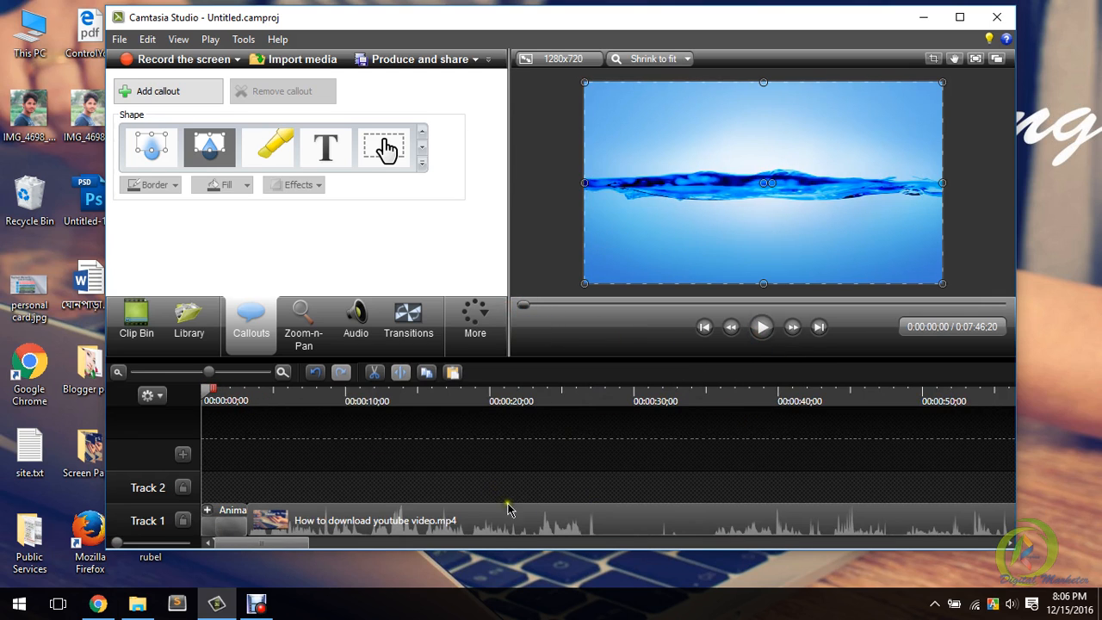
Open the audio of the How to download youtube video.mp4 clip for editing and raise its volume level
left_click(549, 519)
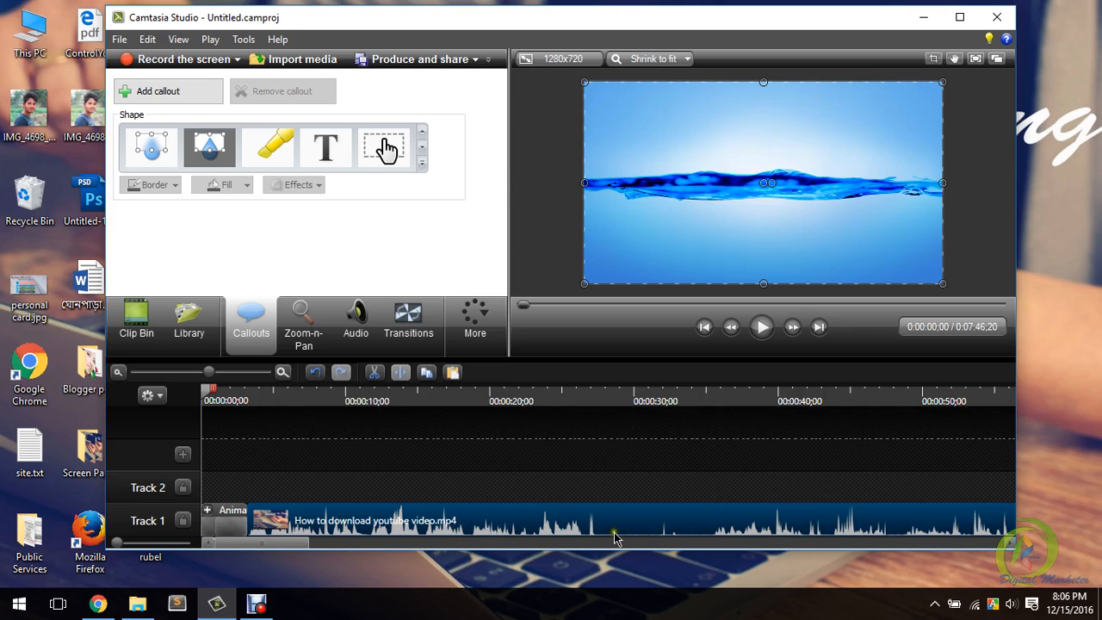
right_click(479, 527)
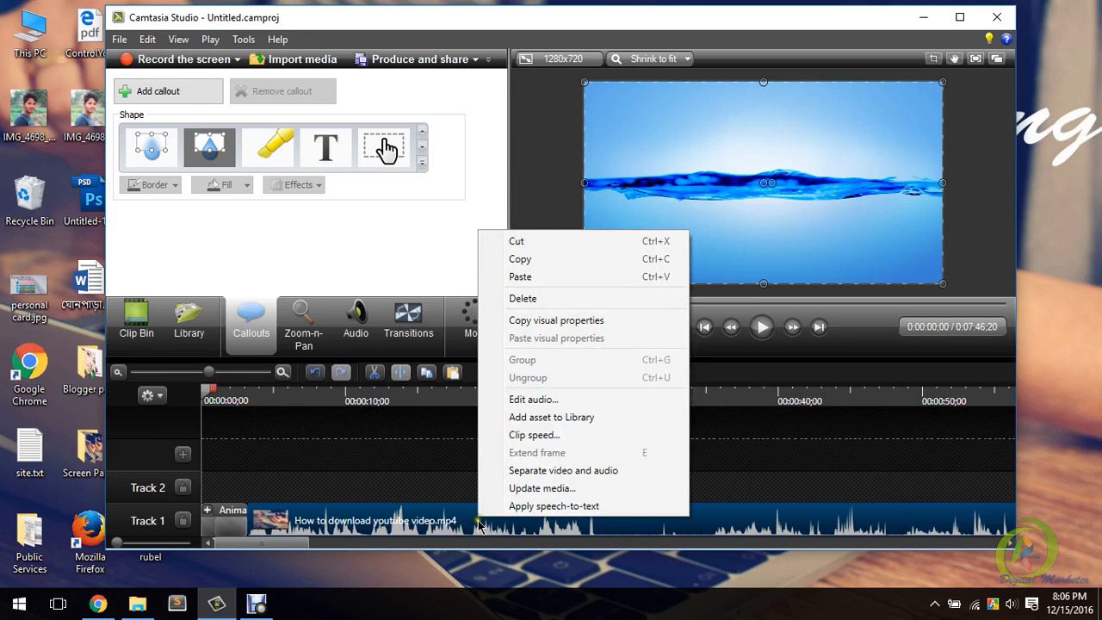
left_click(557, 401)
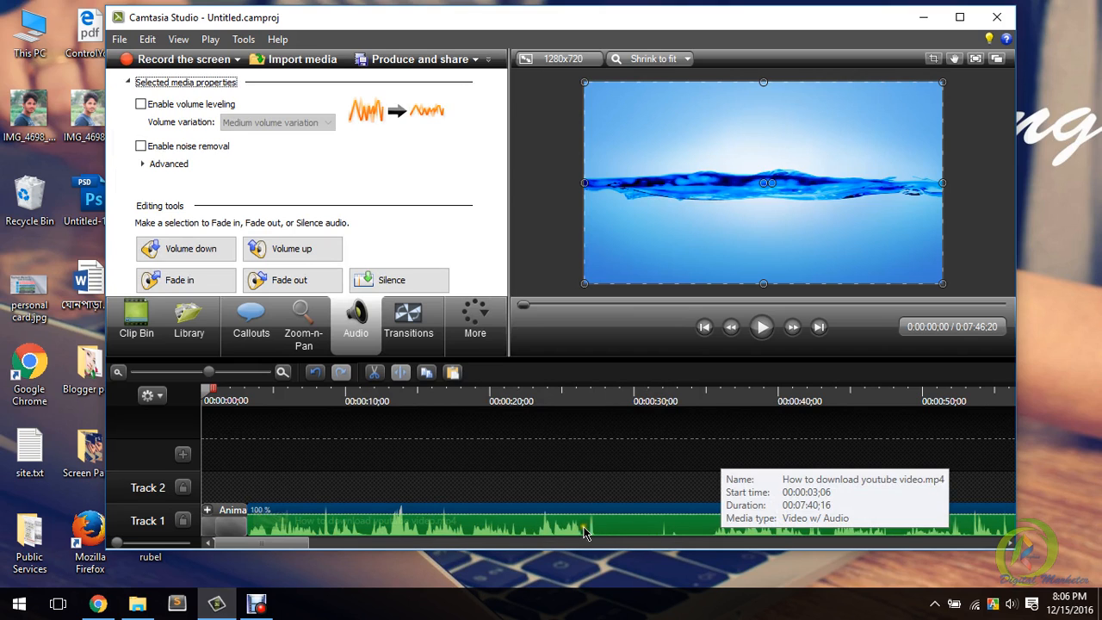
left_click(608, 516)
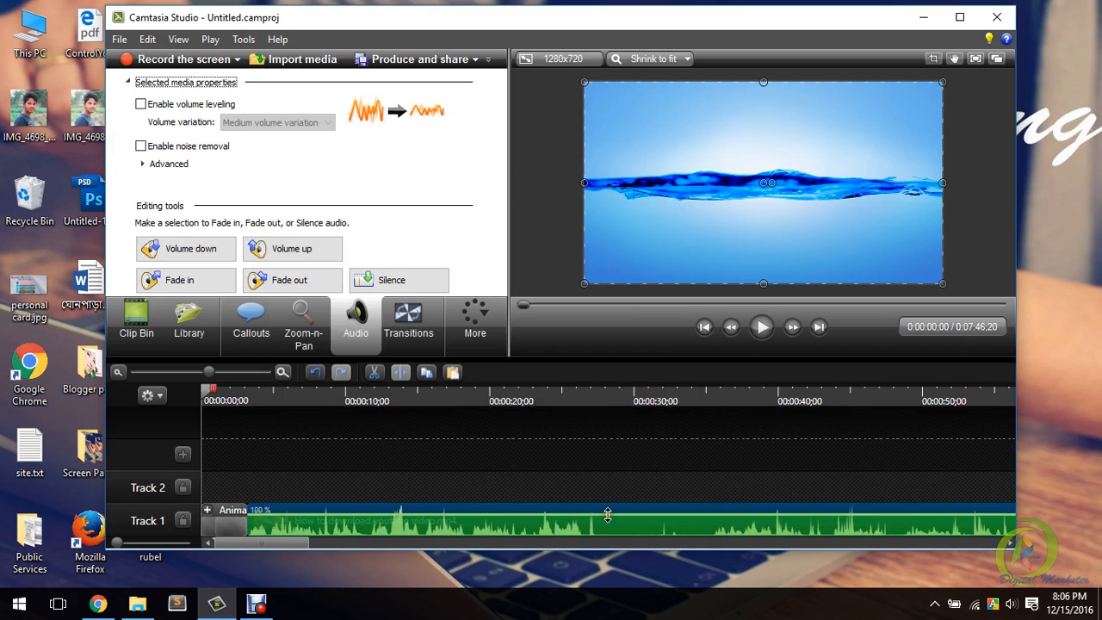
left_click_drag(608, 515, 608, 507)
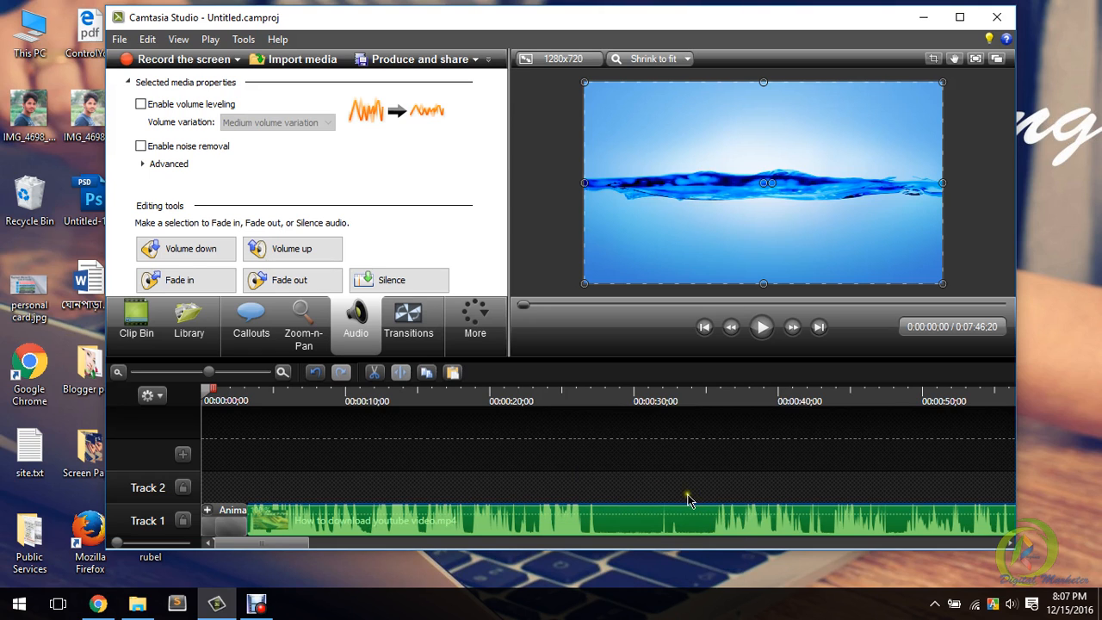
Enable noise removal on the main video clip's audio and deselect the clip
right_click(564, 525)
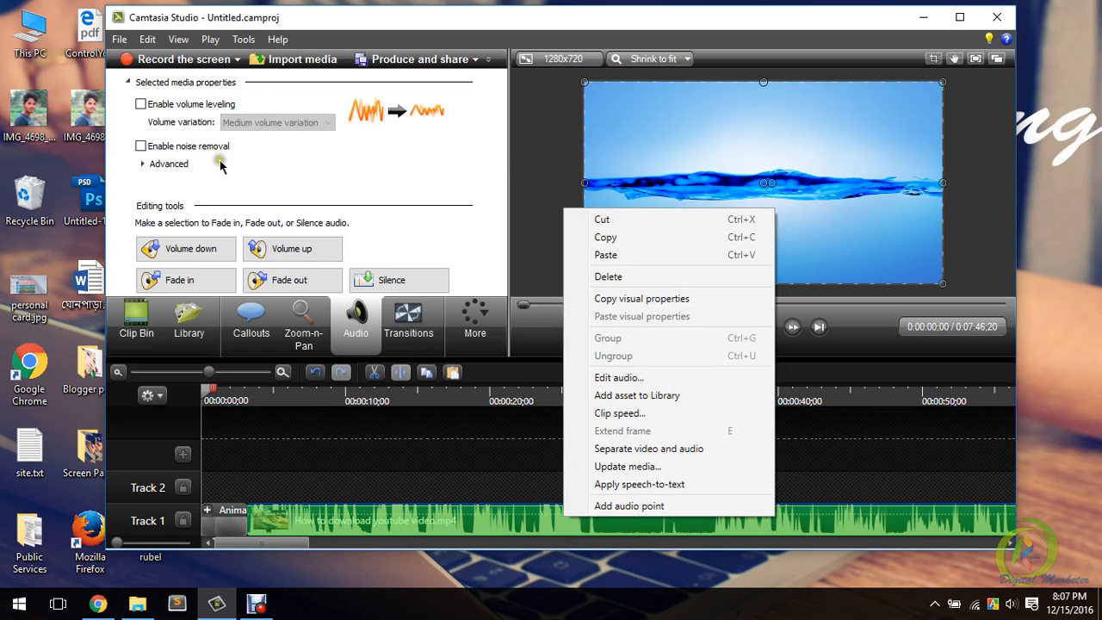
left_click(315, 155)
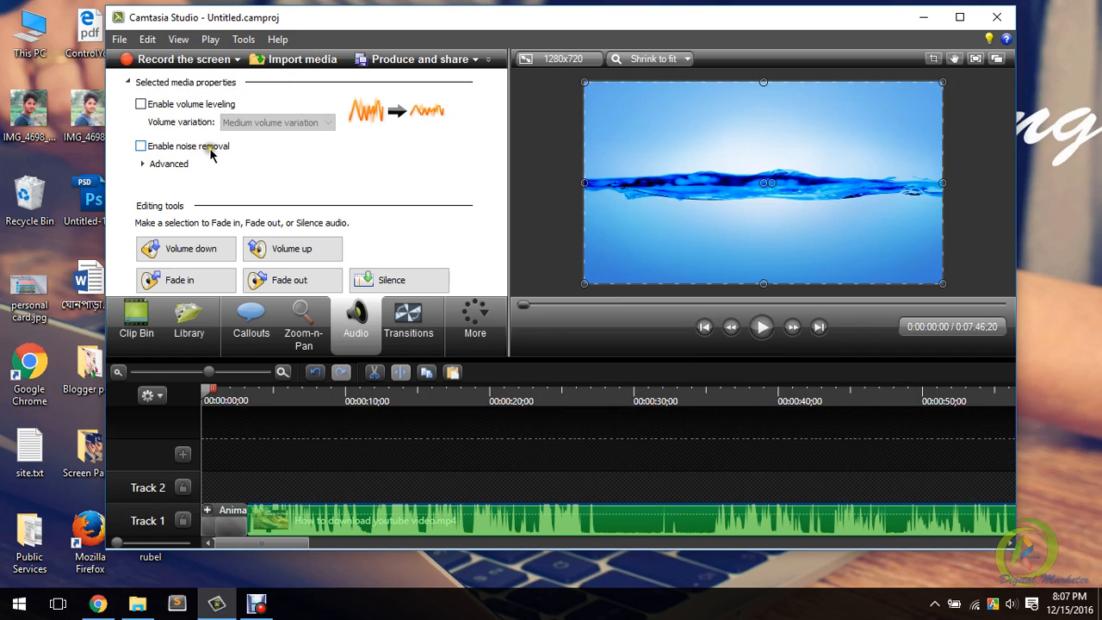
left_click(140, 146)
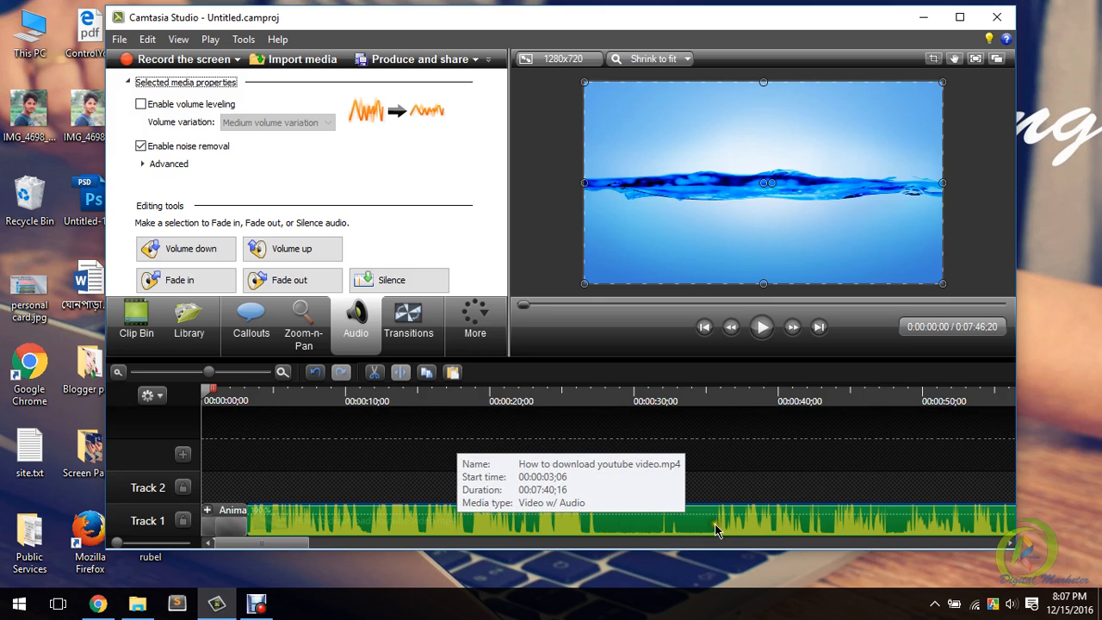
left_click(792, 486)
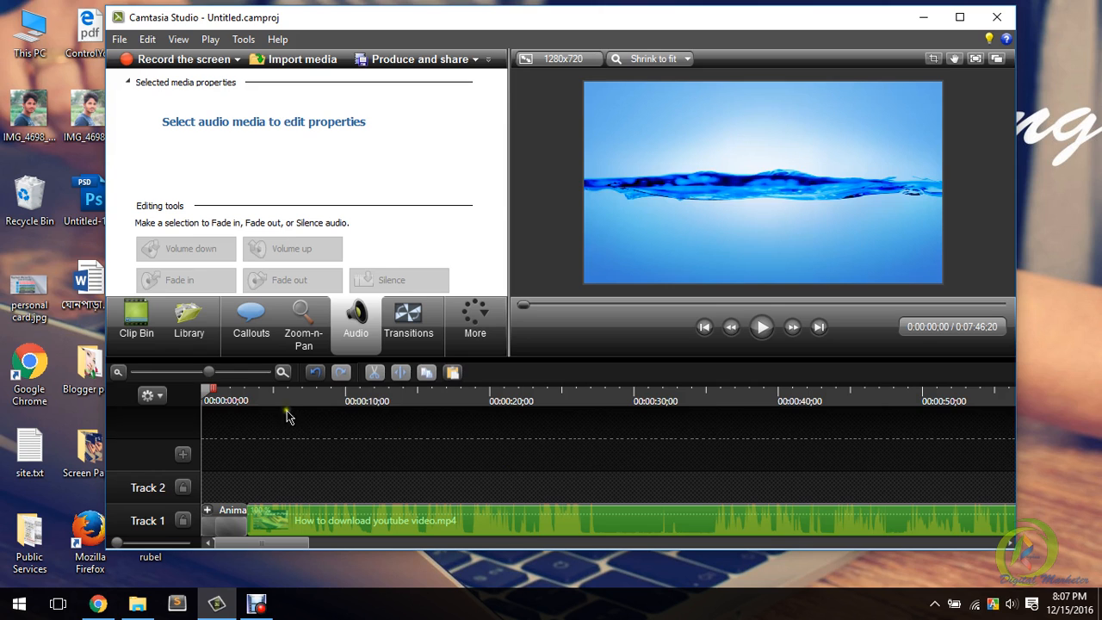
Add the Full Length track from the Music - Blues Country library folder to the start of the timeline on Track 2
left_click(189, 323)
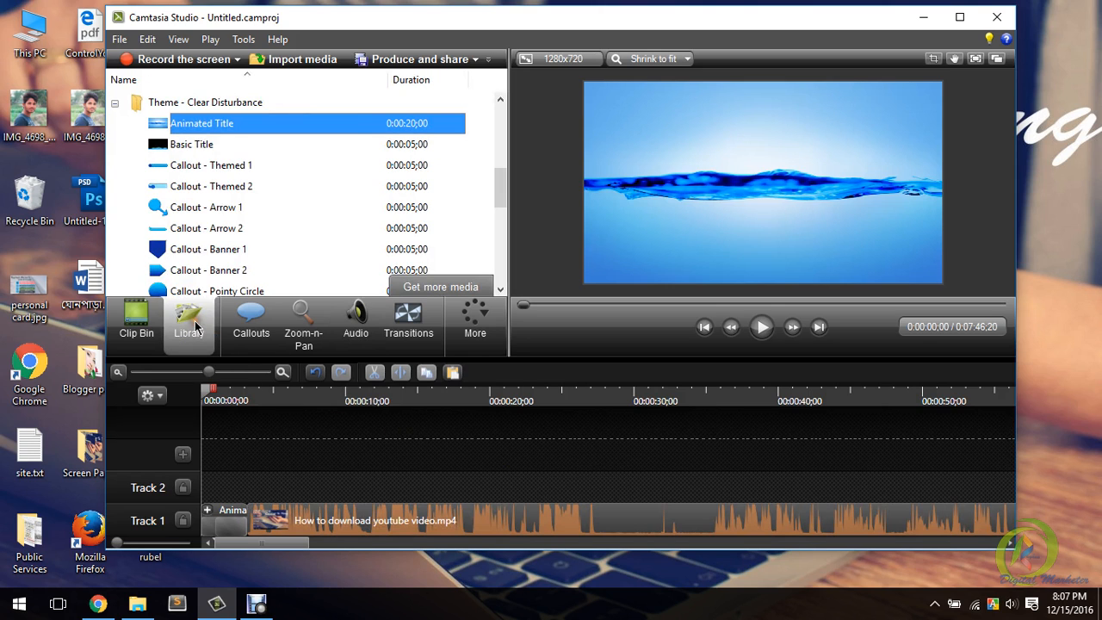
left_click(114, 103)
scroll(357, 184, "up", 2)
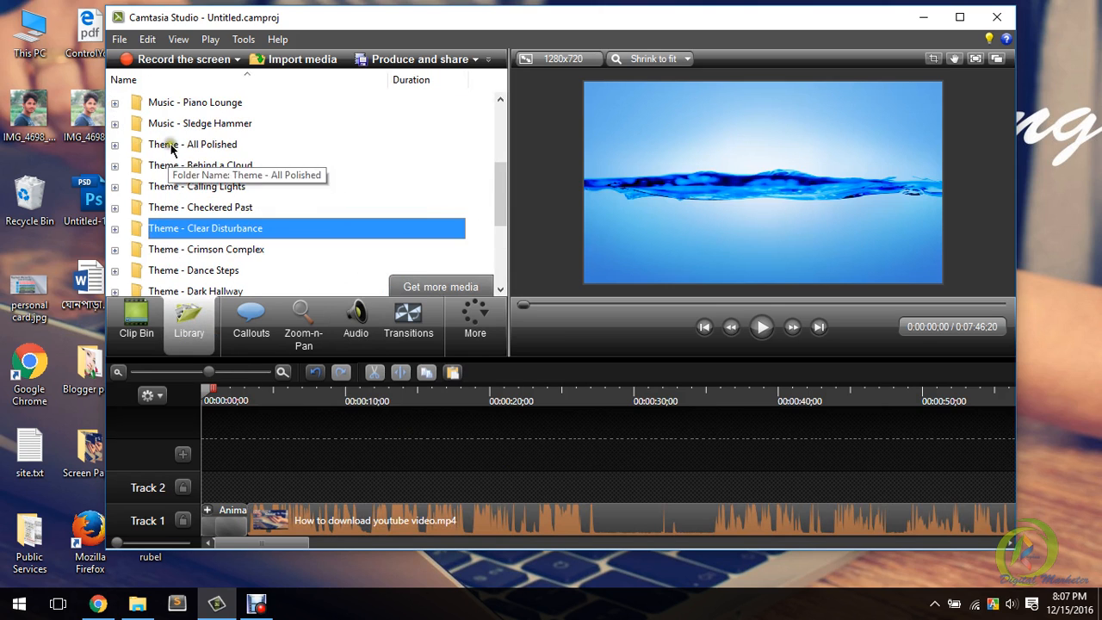
left_click(112, 146)
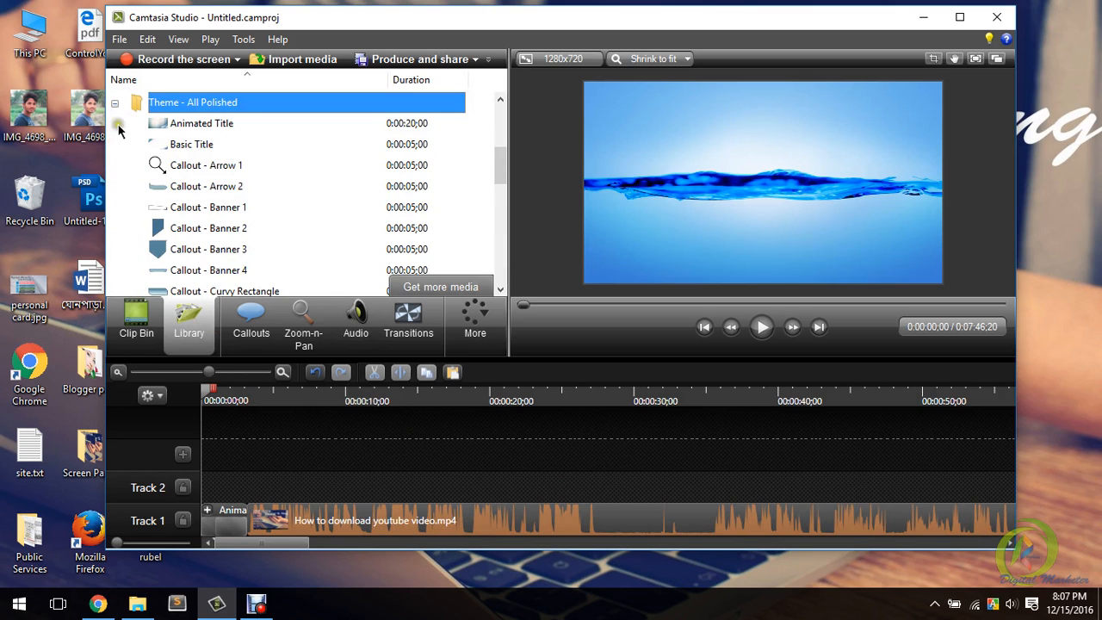
left_click(114, 103)
scroll(263, 168, "up", 1)
scroll(262, 167, "up", 2)
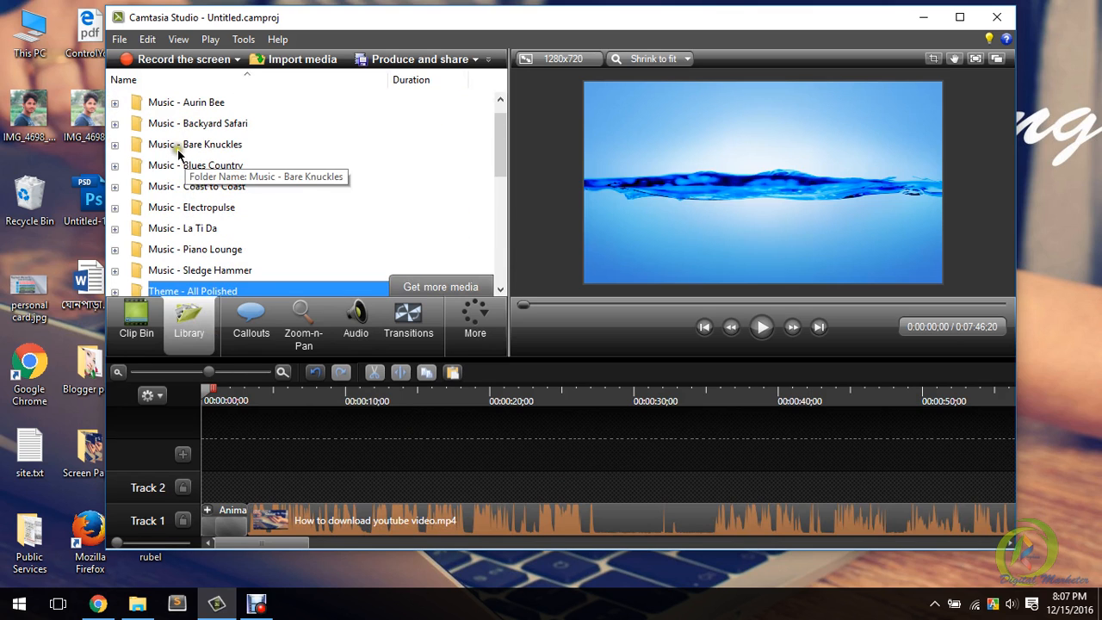
scroll(251, 169, "up", 1)
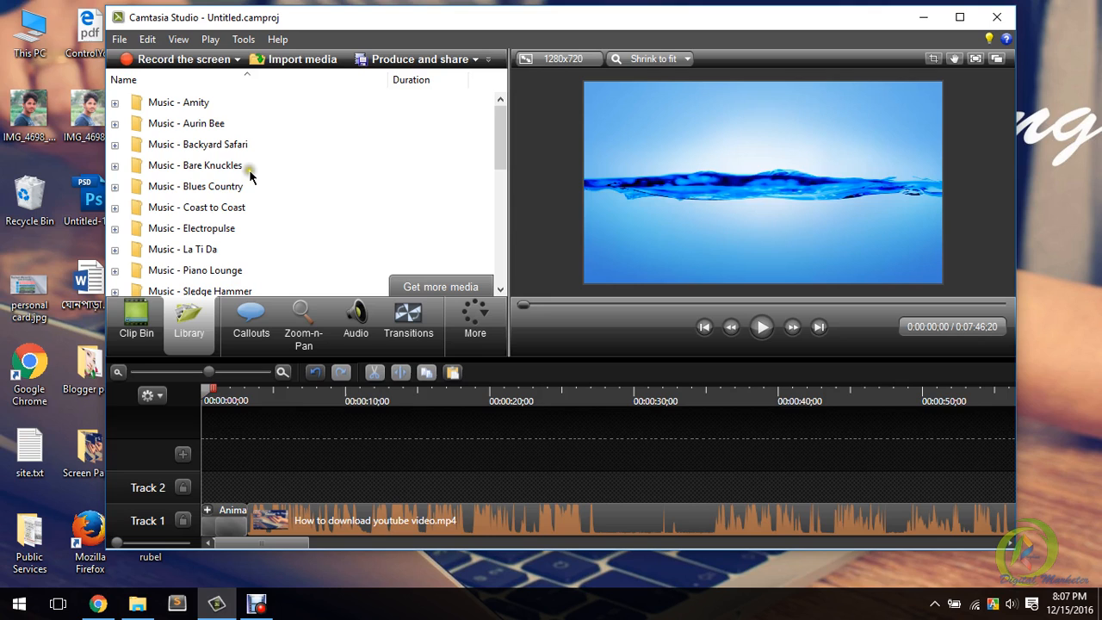
left_click(114, 186)
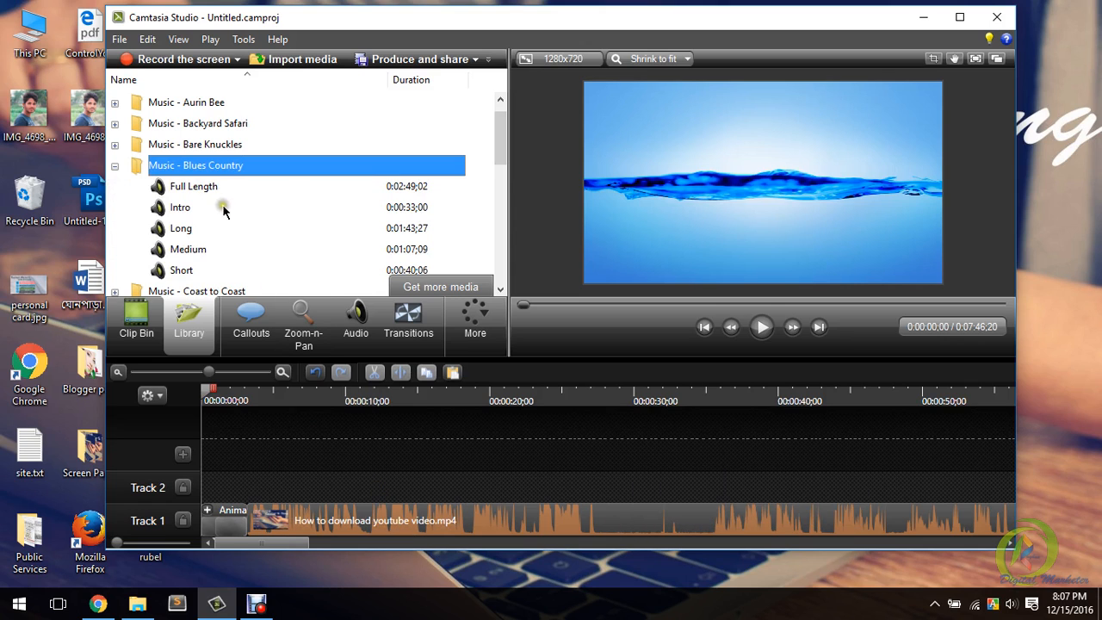
left_click(191, 190)
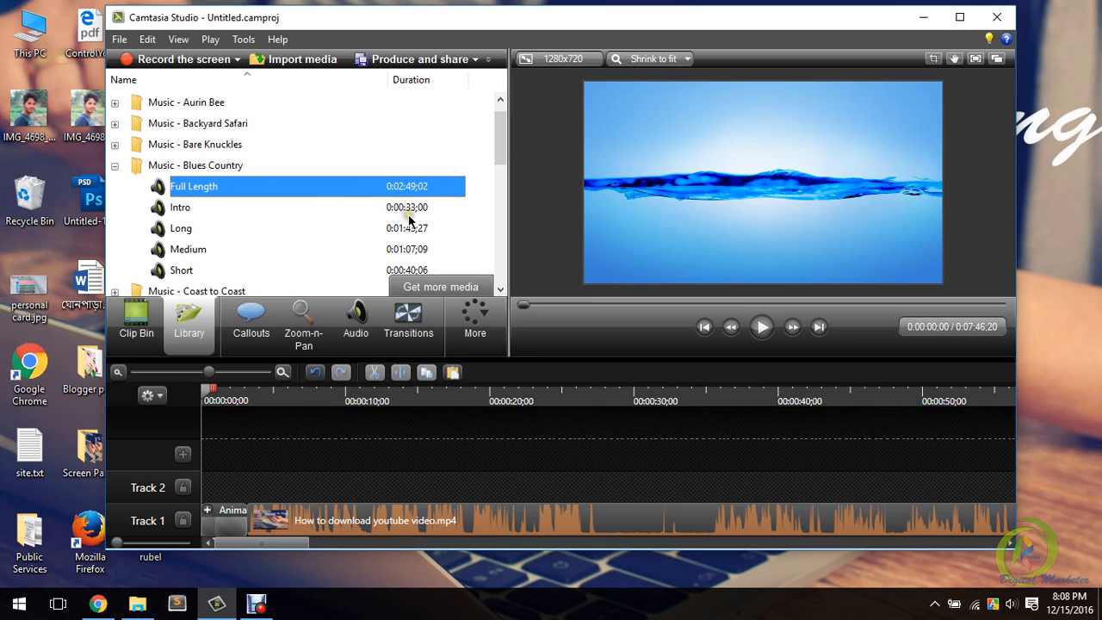
right_click(208, 189)
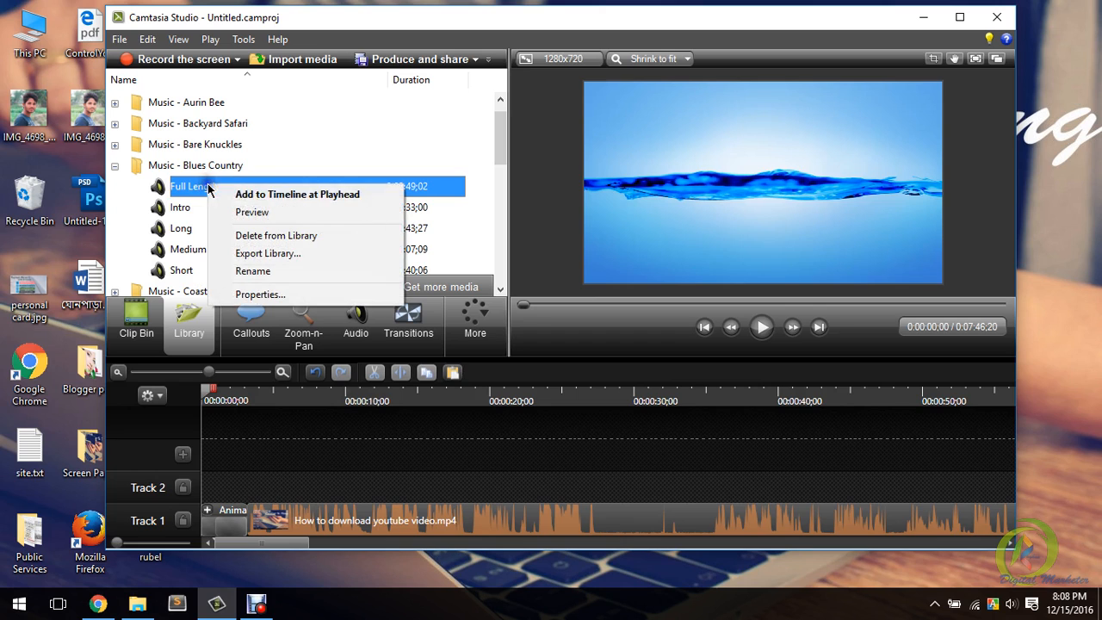
left_click(297, 194)
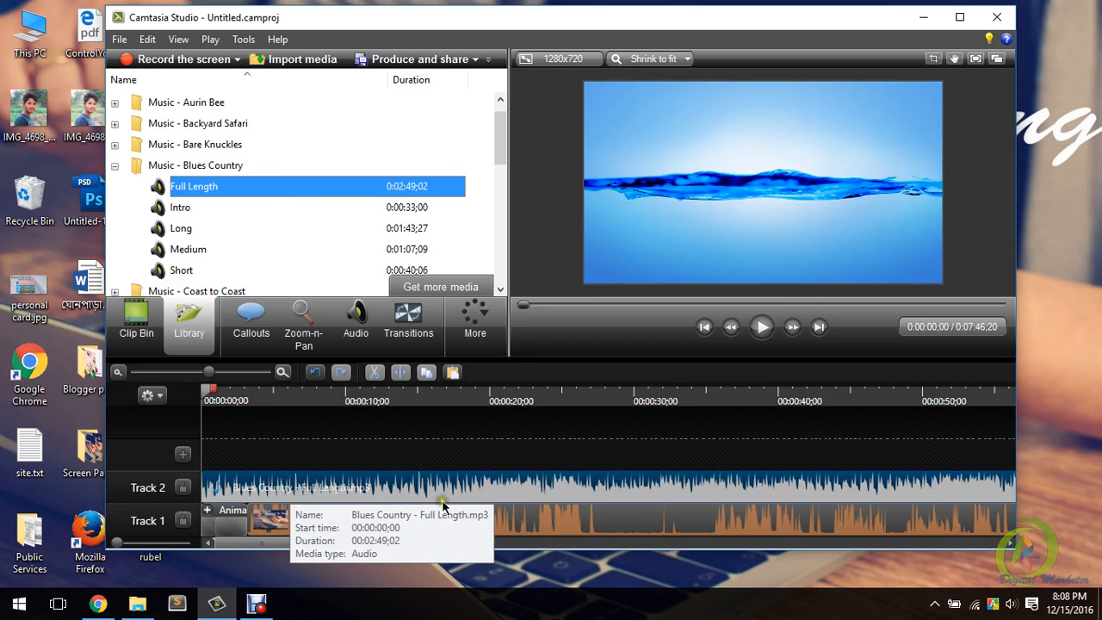
Add a second copy of Blues Country - Full Length and place it directly after the first one on Track 2
left_click_drag(210, 373, 172, 380)
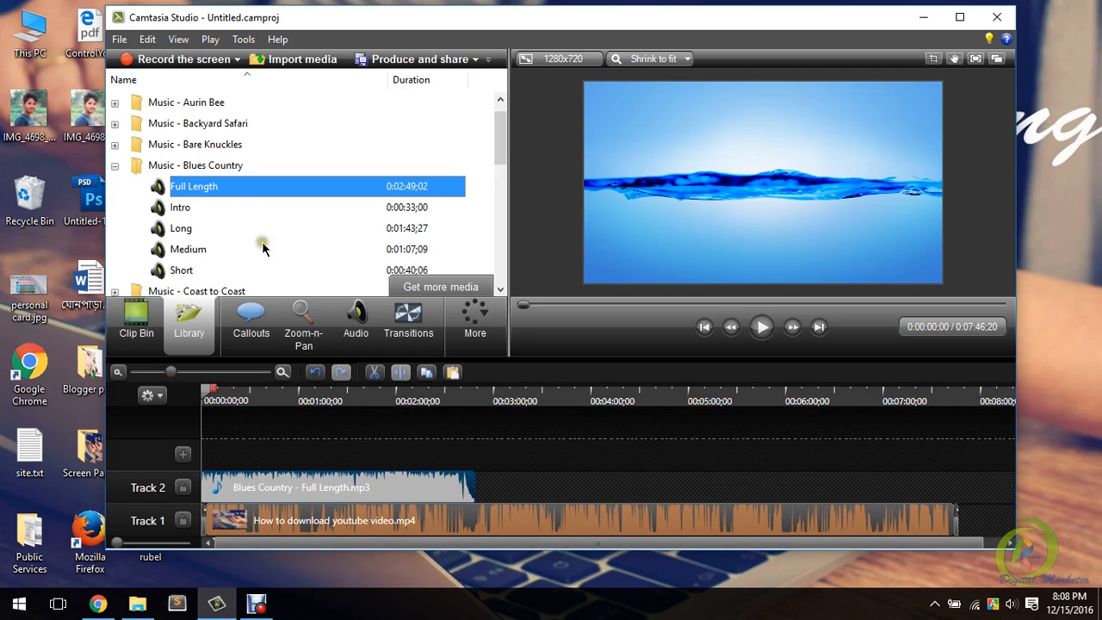
right_click(230, 185)
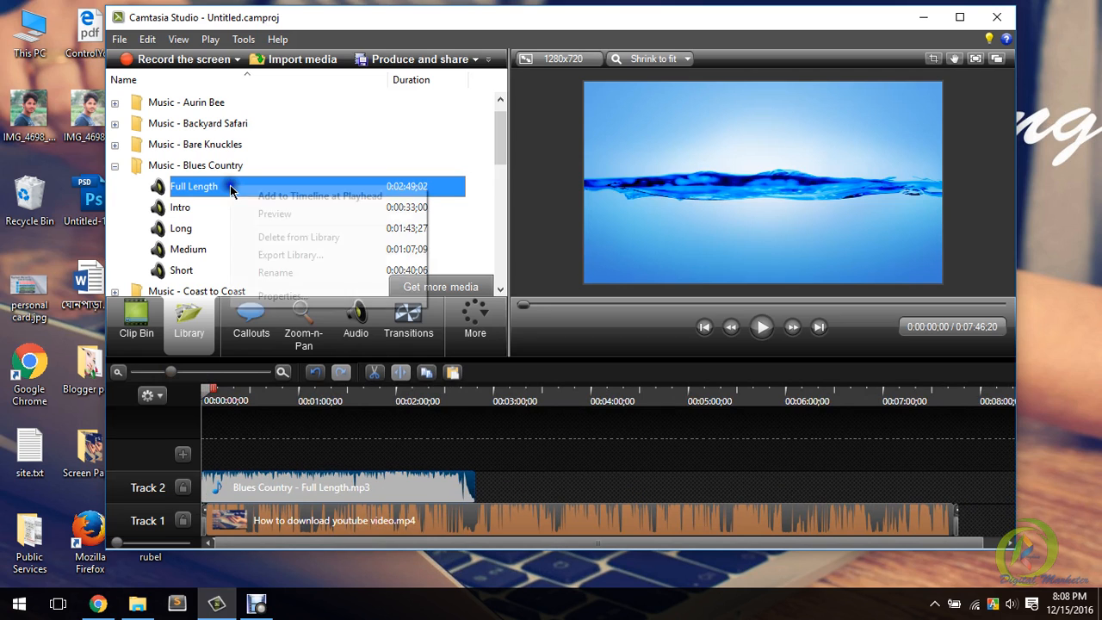
left_click(310, 197)
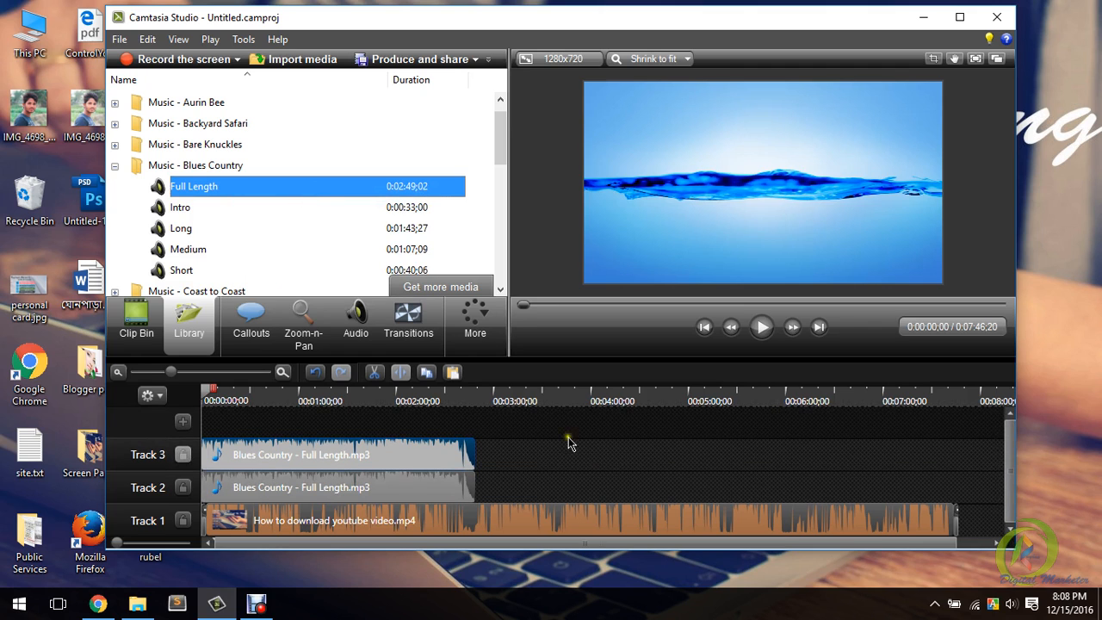
left_click_drag(404, 465, 590, 502)
Add a third Blues Country - Full Length copy after the second on Track 2, shortened to about 2:05 to end with the video clip
right_click(203, 195)
left_click(241, 199)
left_click_drag(432, 460, 922, 451)
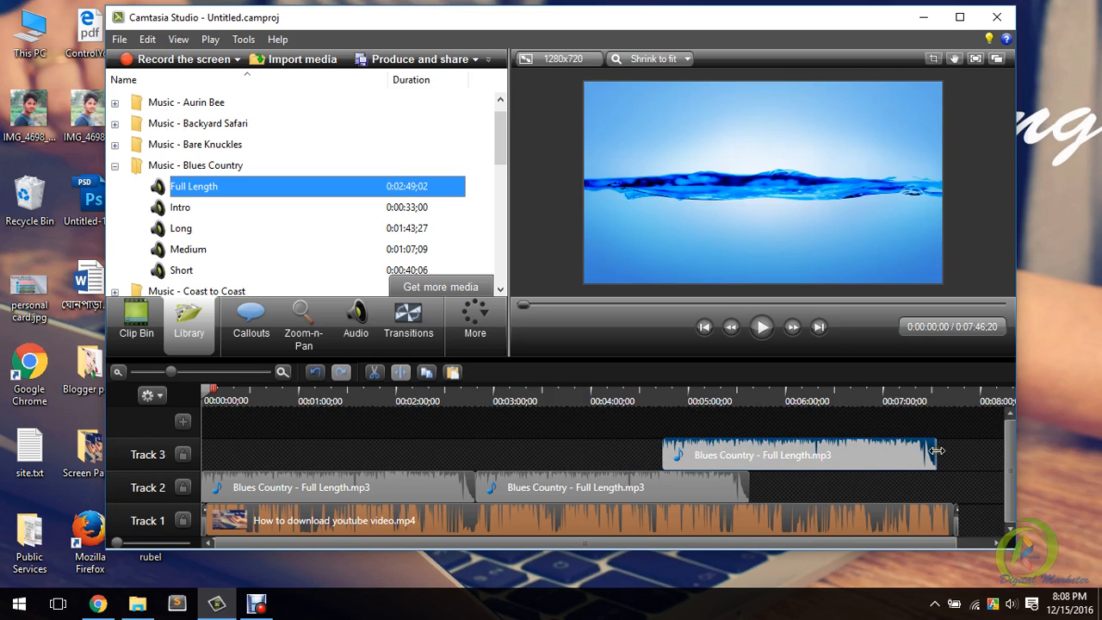
left_click_drag(937, 450, 960, 486)
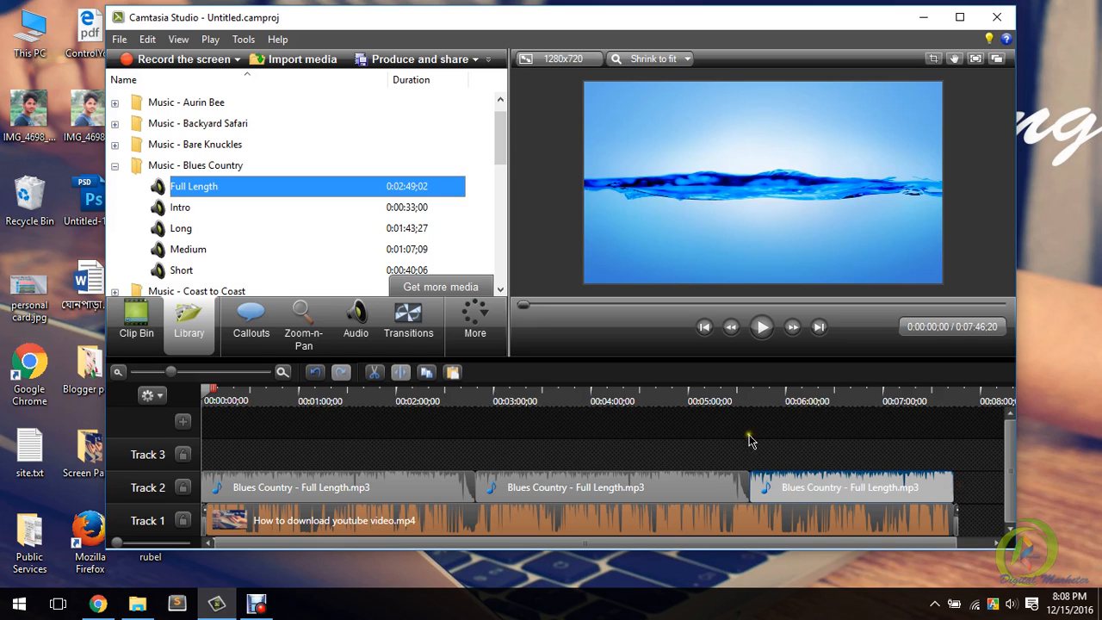
left_click(551, 445)
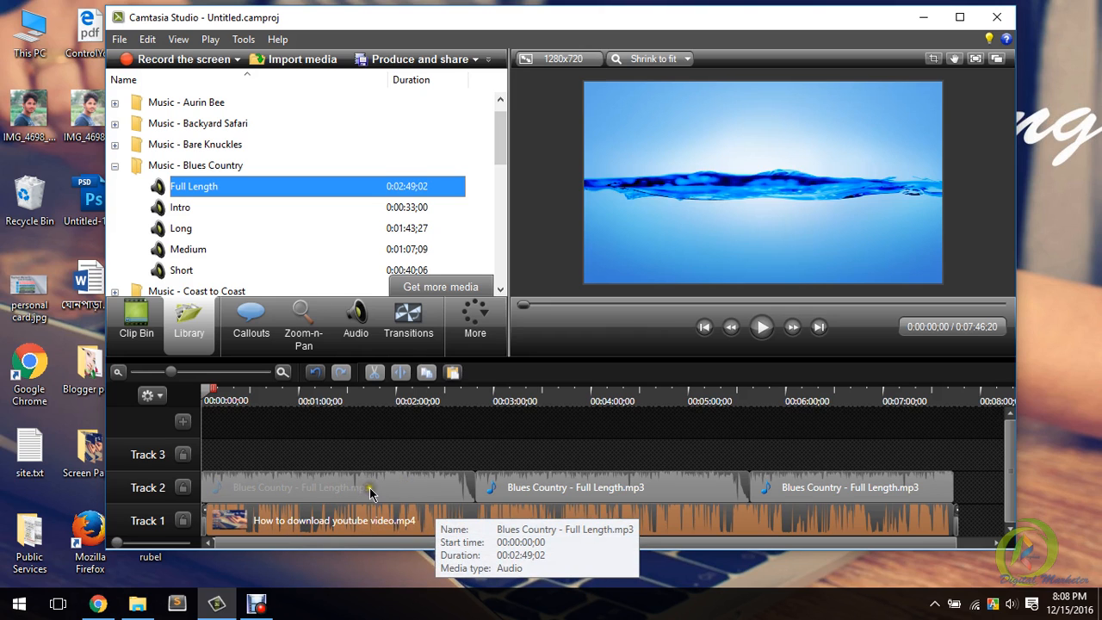
Open all three music clips on Track 2 for audio editing and lower the first clip's volume to nearly zero
left_click(363, 487)
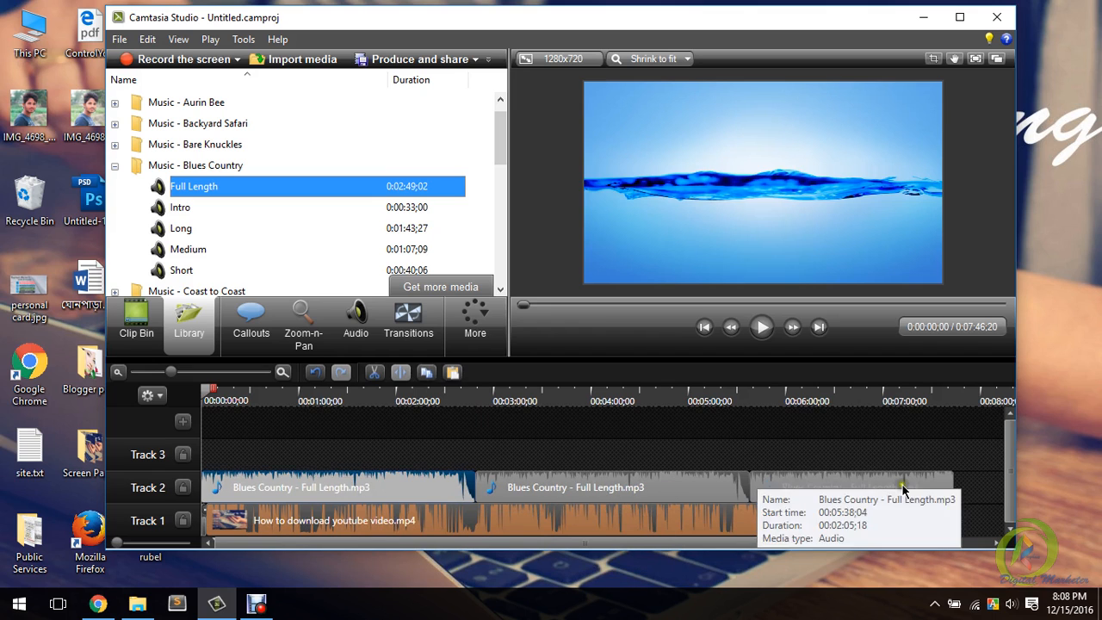
left_click_drag(978, 479, 629, 481)
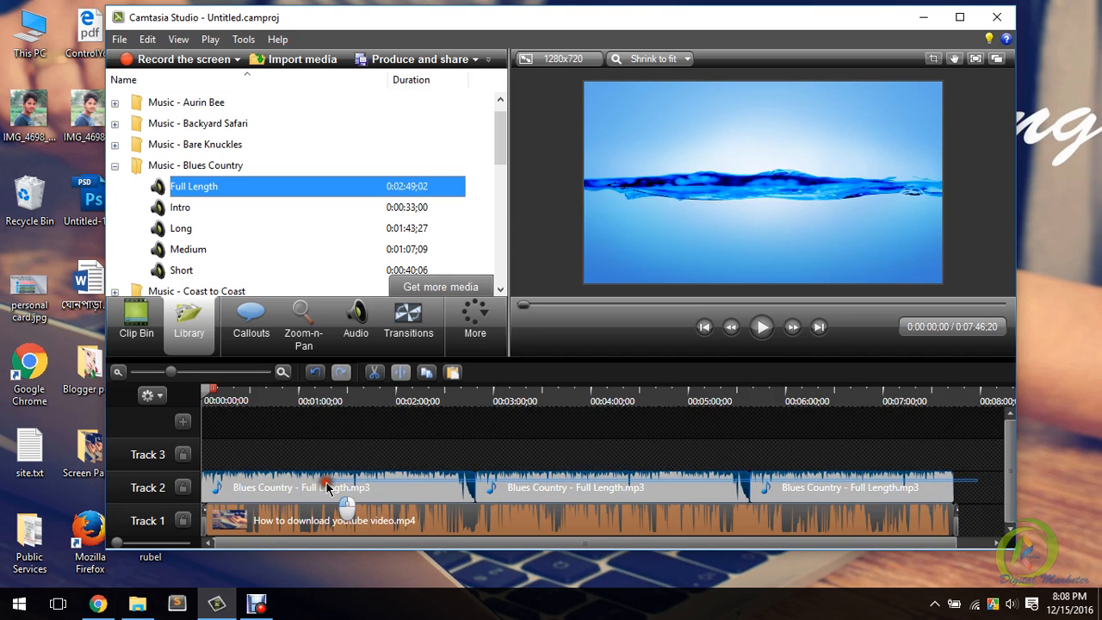
right_click(567, 486)
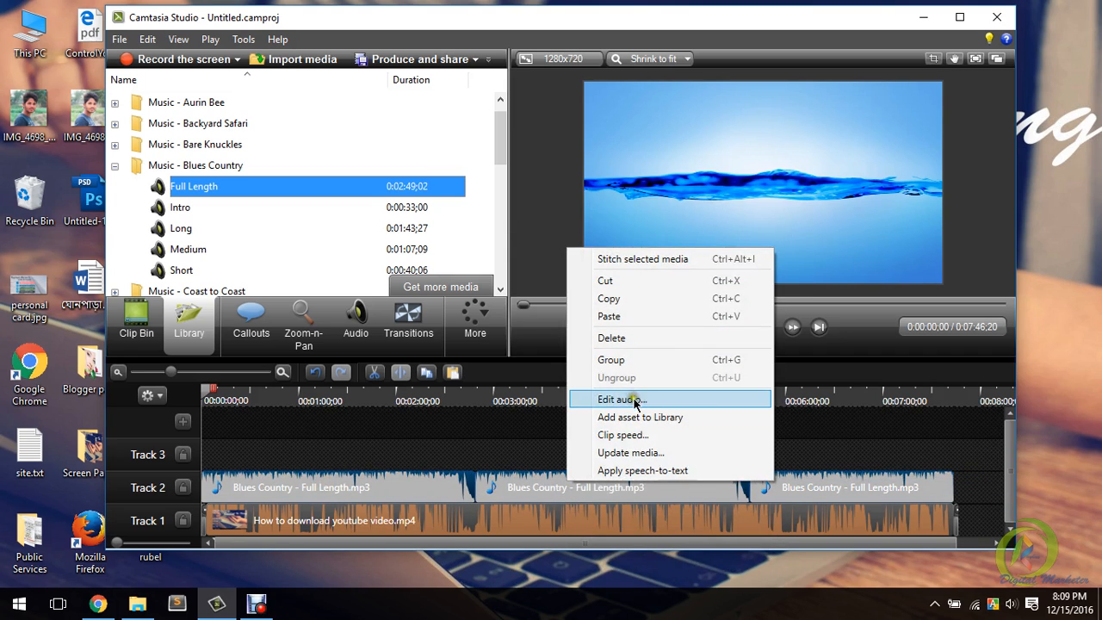
right_click(534, 485)
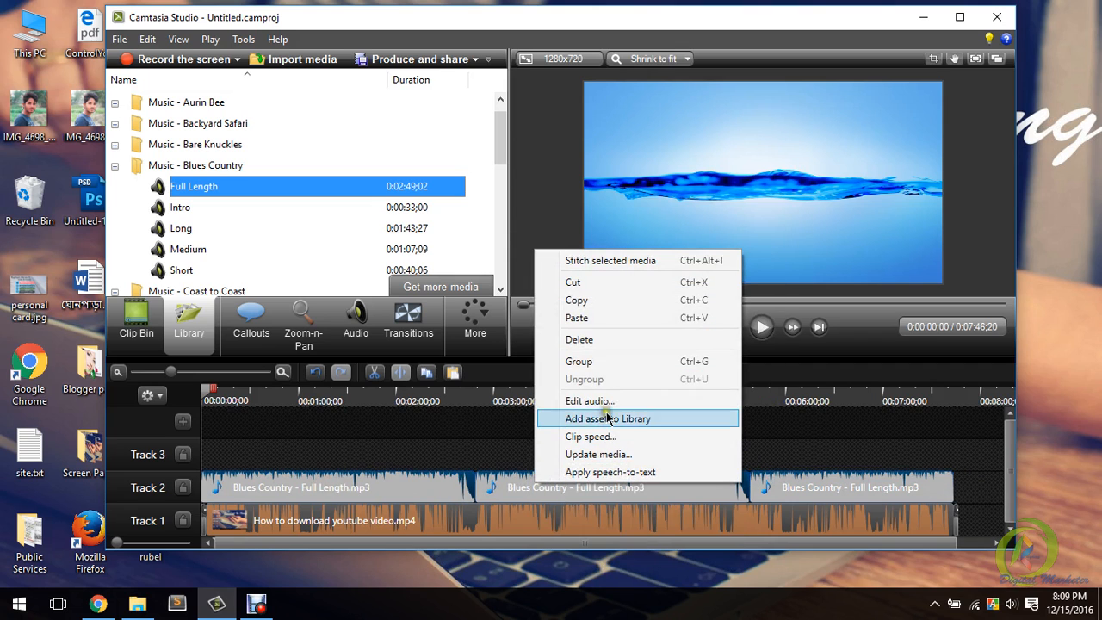
left_click(643, 402)
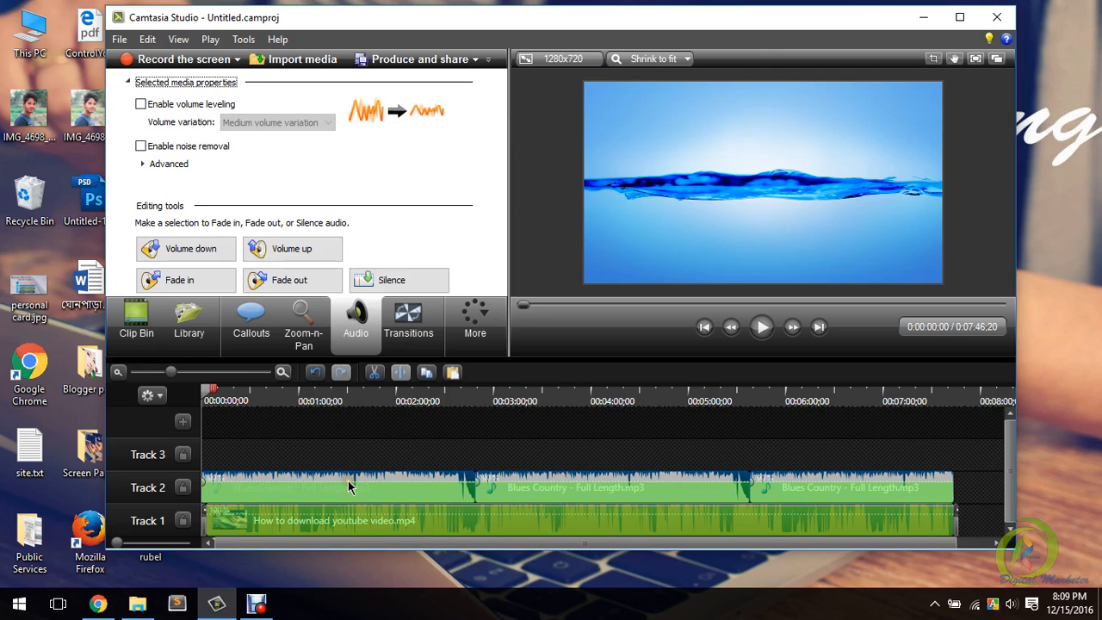
left_click_drag(364, 484, 362, 504)
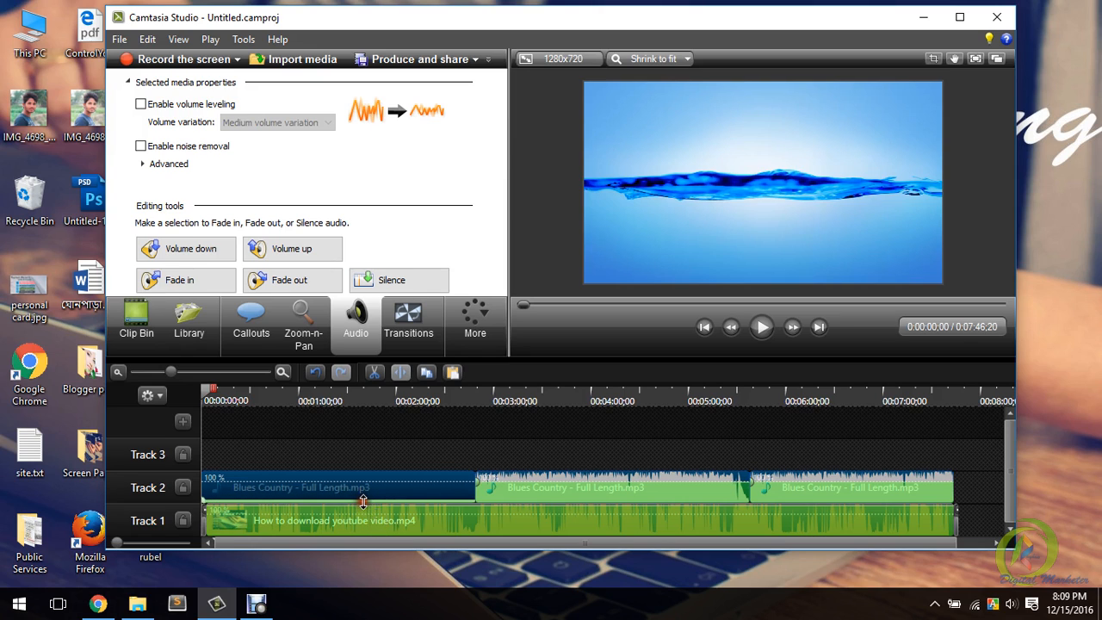
Lower the volume of the second and third music clips on Track 2 to nearly zero and deselect them
left_click(598, 481)
left_click_drag(600, 476, 606, 504)
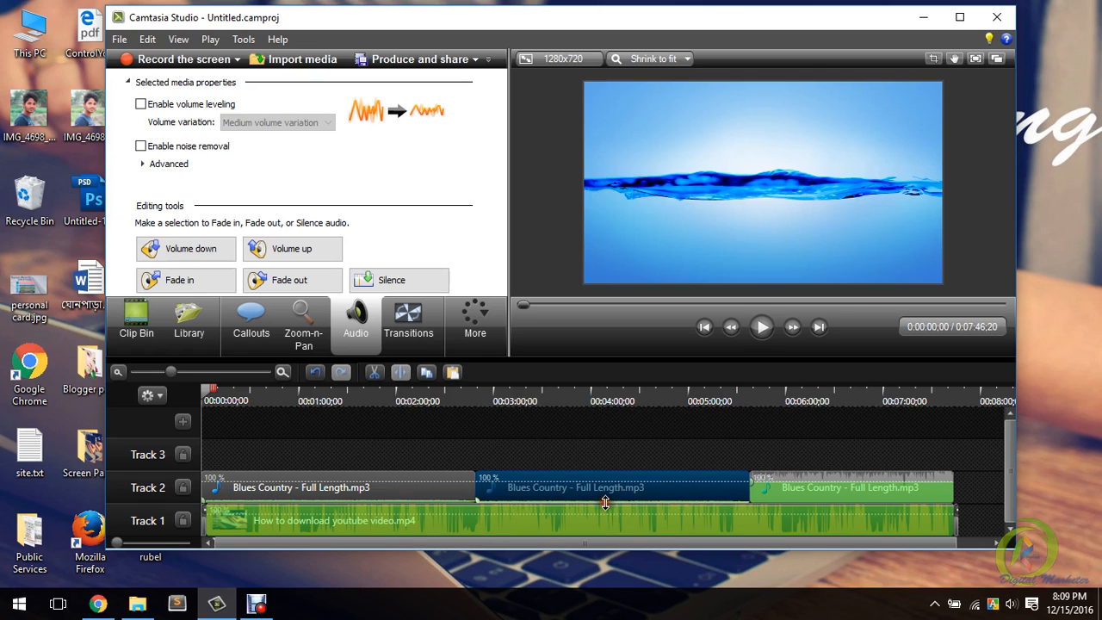
left_click_drag(611, 501, 613, 503)
left_click(802, 479)
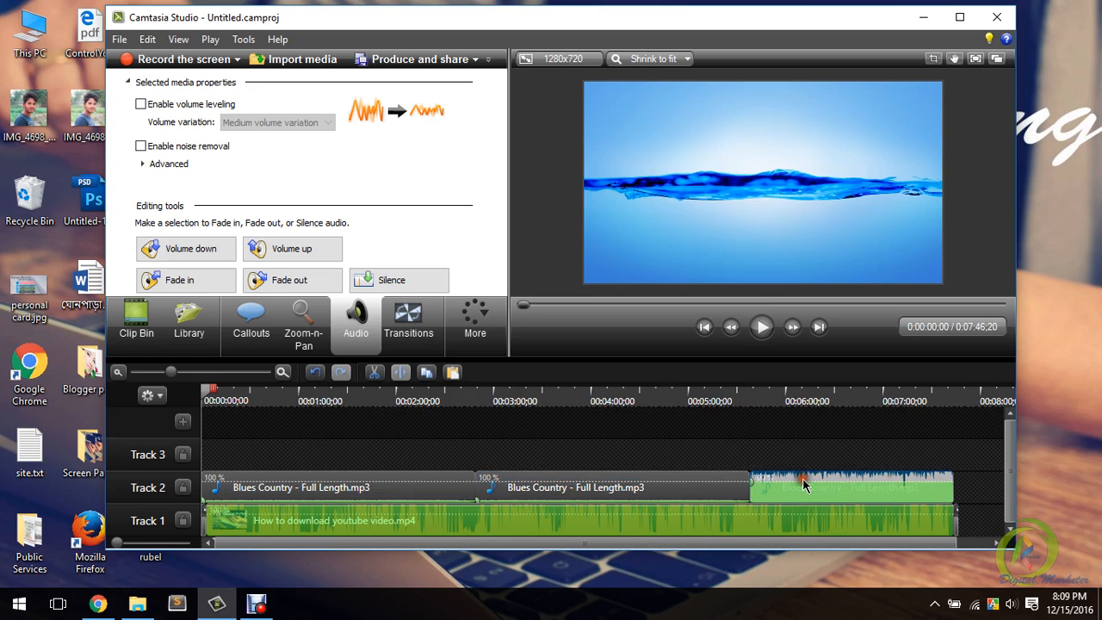
mouse_move(808, 491)
left_mouse_down()
mouse_move(813, 518)
mouse_move(810, 502)
left_mouse_up()
left_click(882, 459)
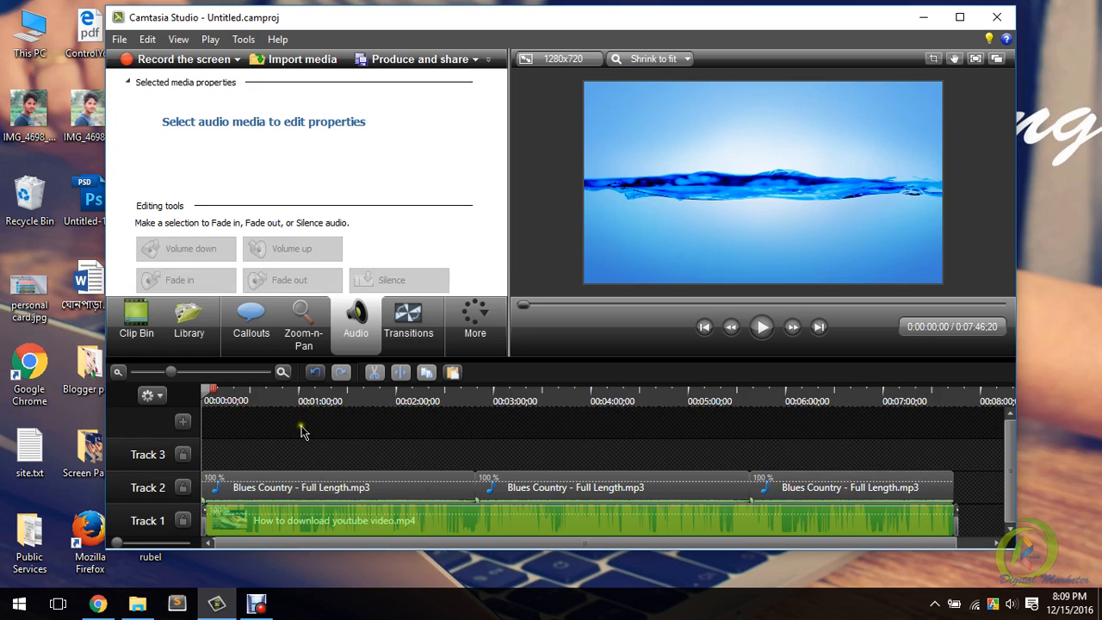
Preview the opening with the background music and return the playhead to the start of the timeline
left_click(770, 336)
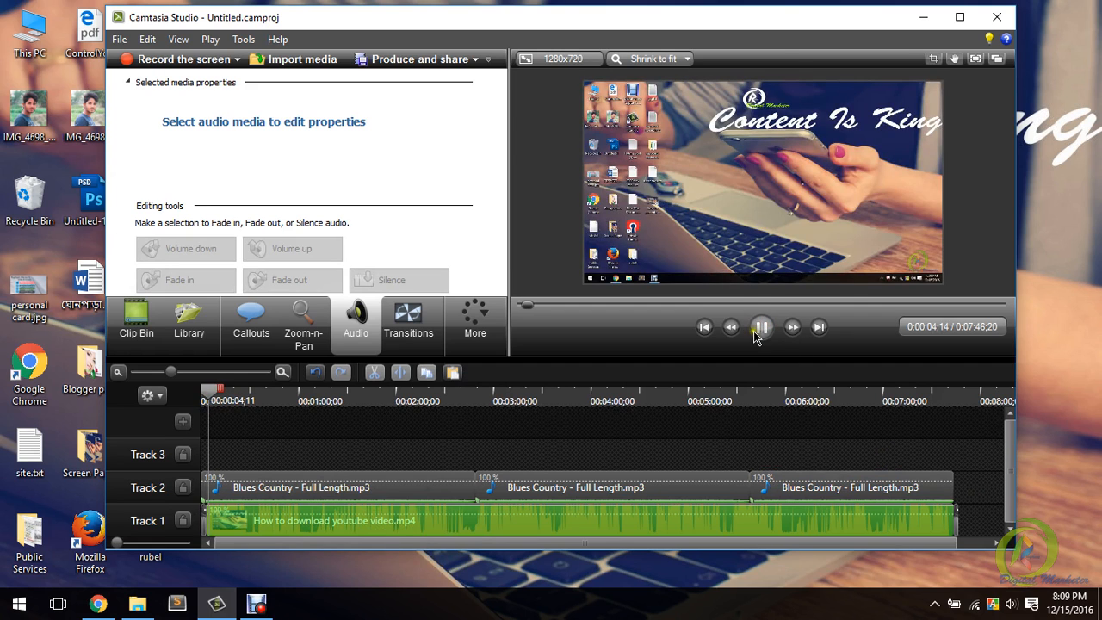
left_click(762, 327)
left_click_drag(219, 389, 178, 398)
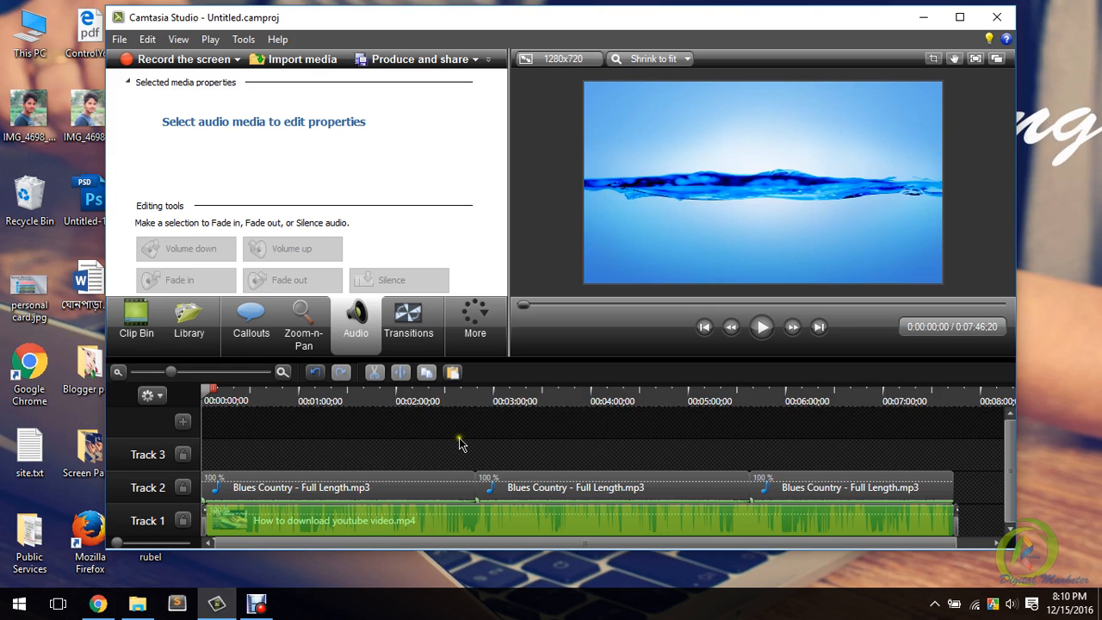
left_click(336, 452)
left_click_drag(336, 452, 736, 535)
left_click_drag(866, 448, 386, 450)
Start producing the video with the MP4 with video player (up to 720p) preset and continue to the file name settings
left_click(433, 62)
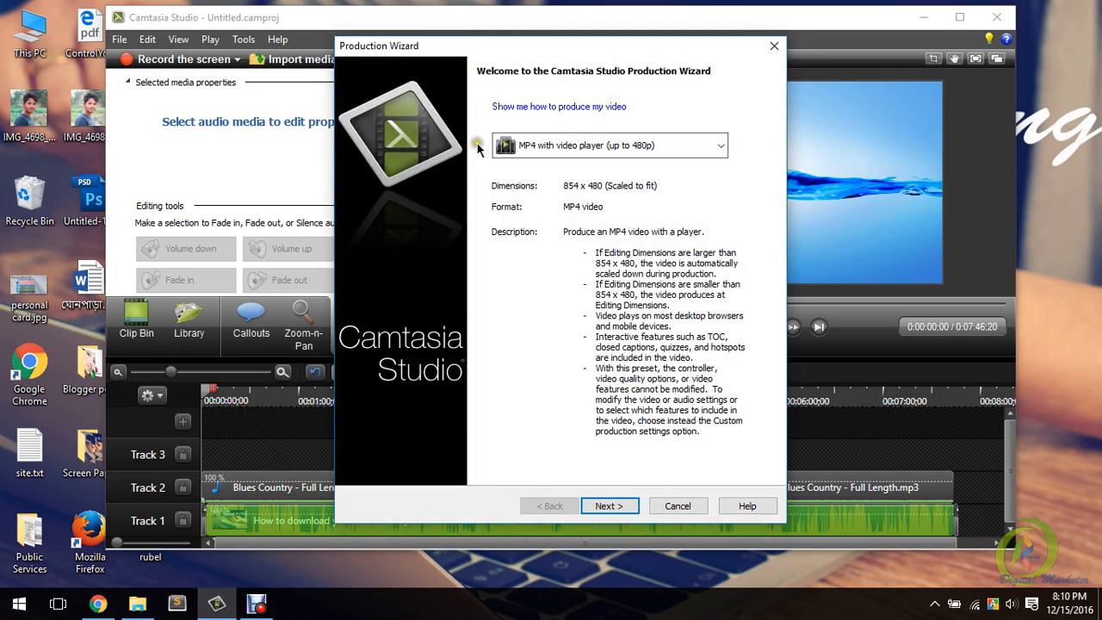
left_click(581, 70)
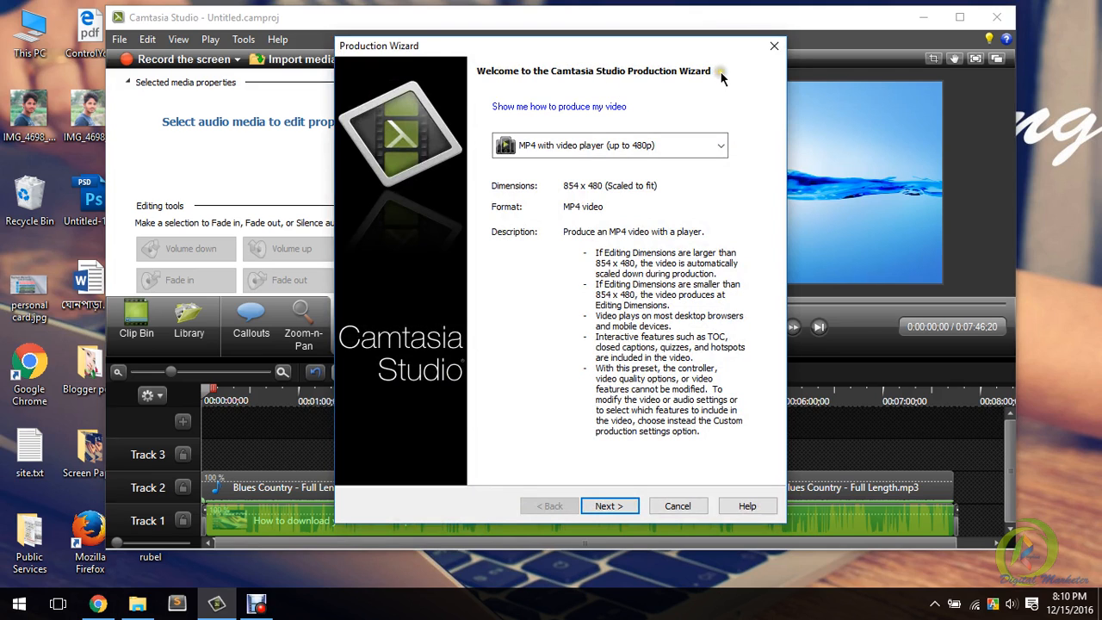
left_click(667, 148)
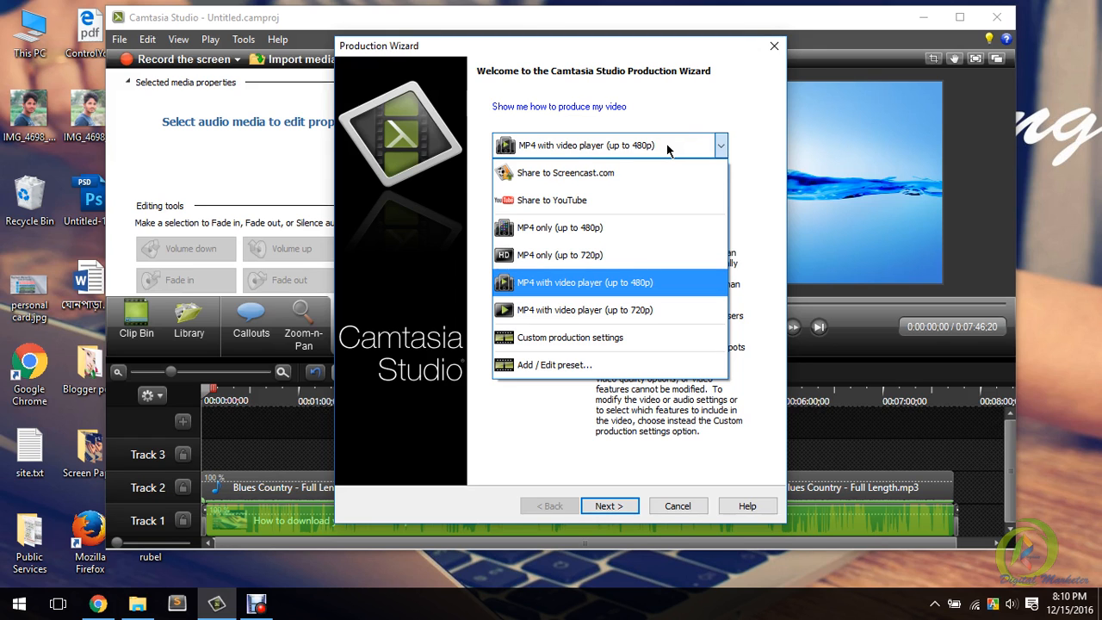
left_click(550, 64)
left_click_drag(621, 48, 681, 52)
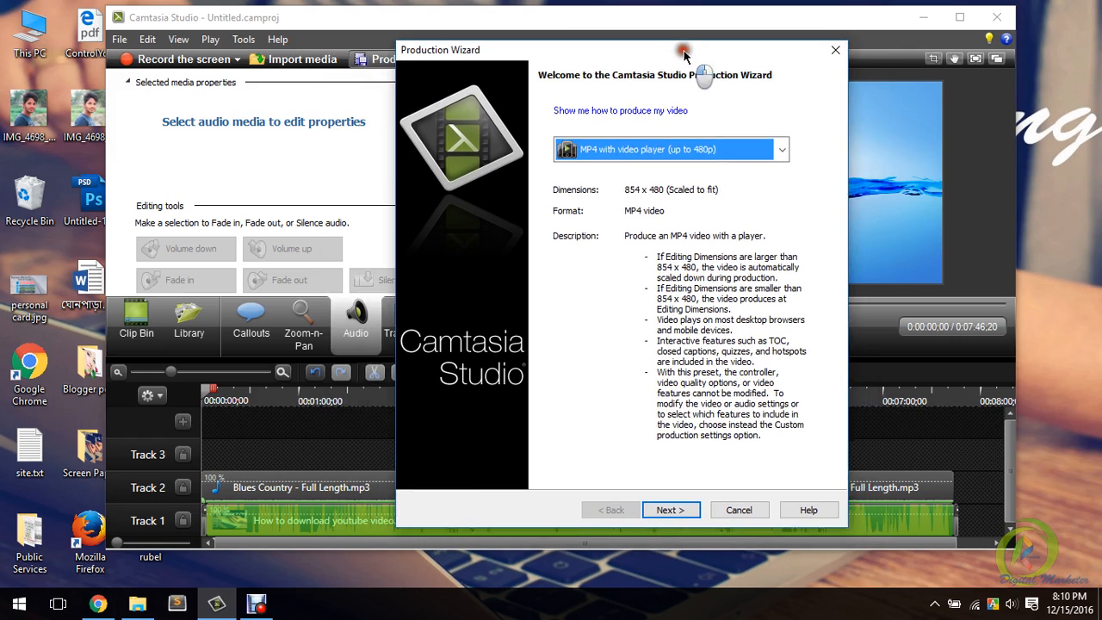
left_click(731, 146)
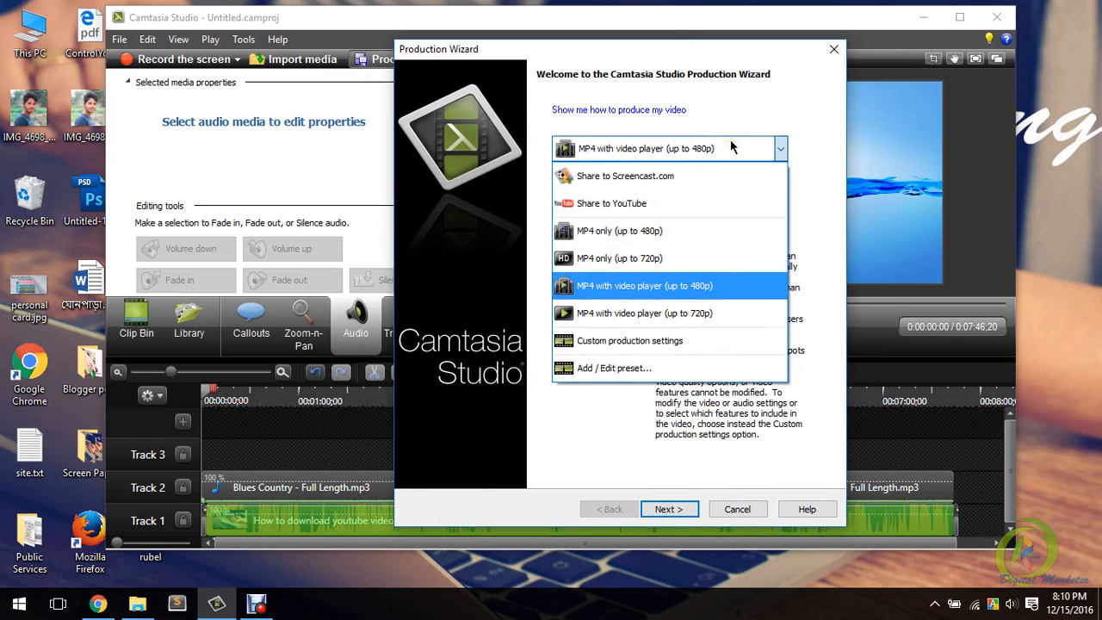
left_click(686, 317)
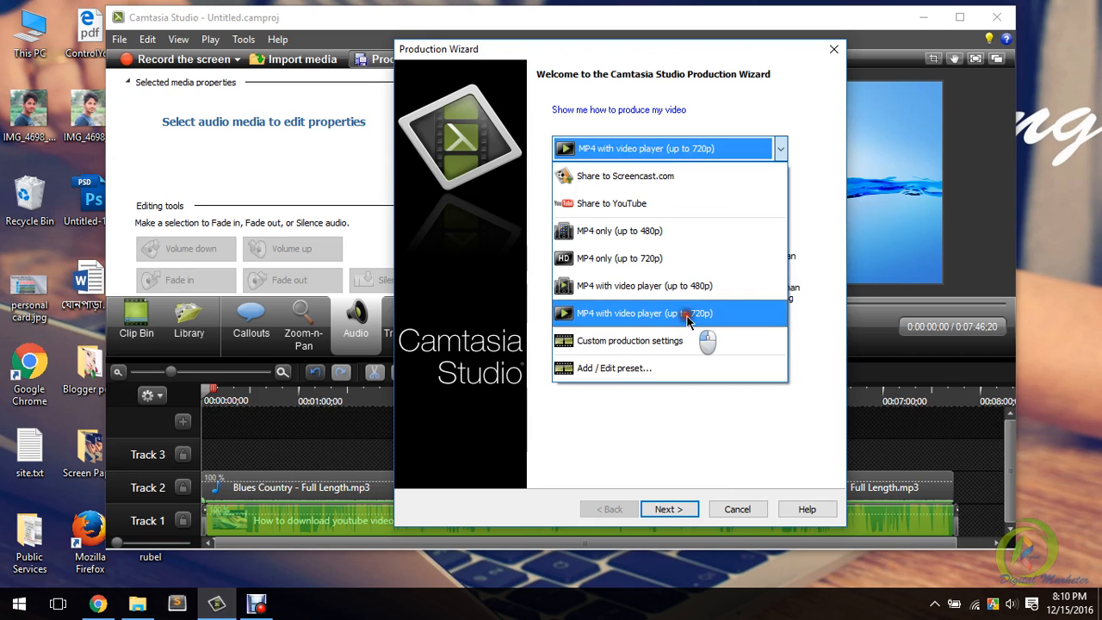
left_click(671, 510)
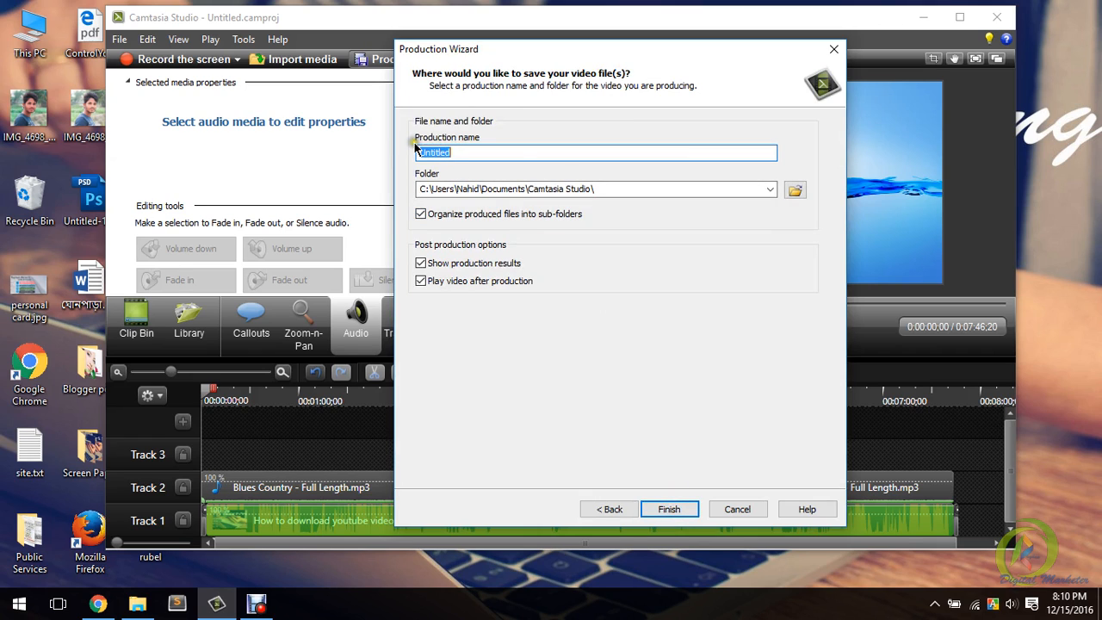
Name the production "how to download youtube video" and start rendering it to the default Camtasia Studio folder
left_click(521, 114)
type("how to download youtube video")
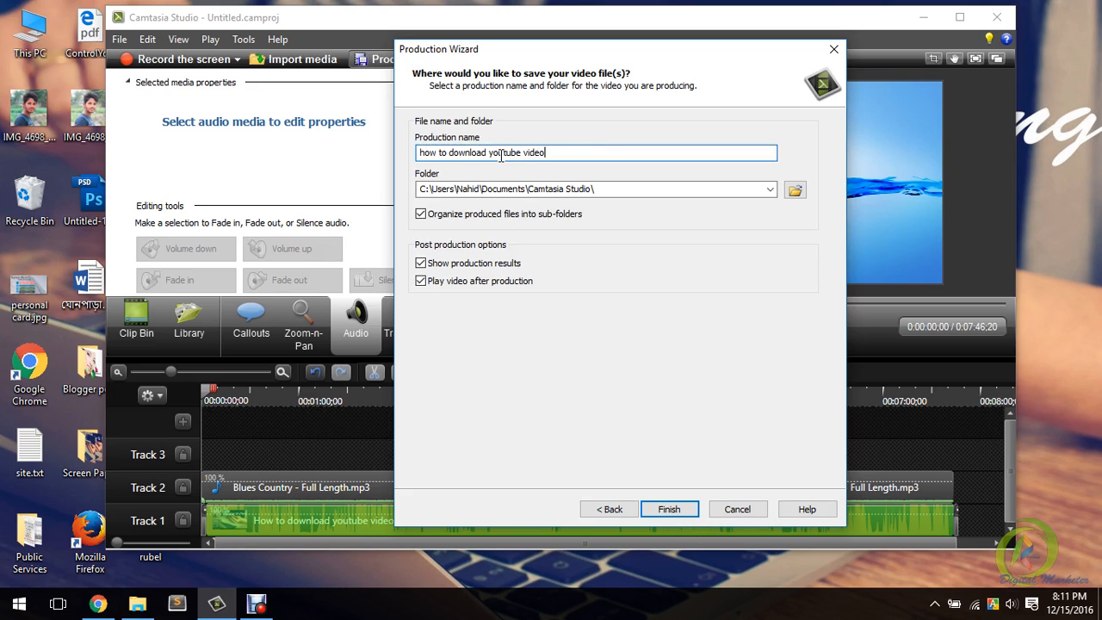
left_click(669, 510)
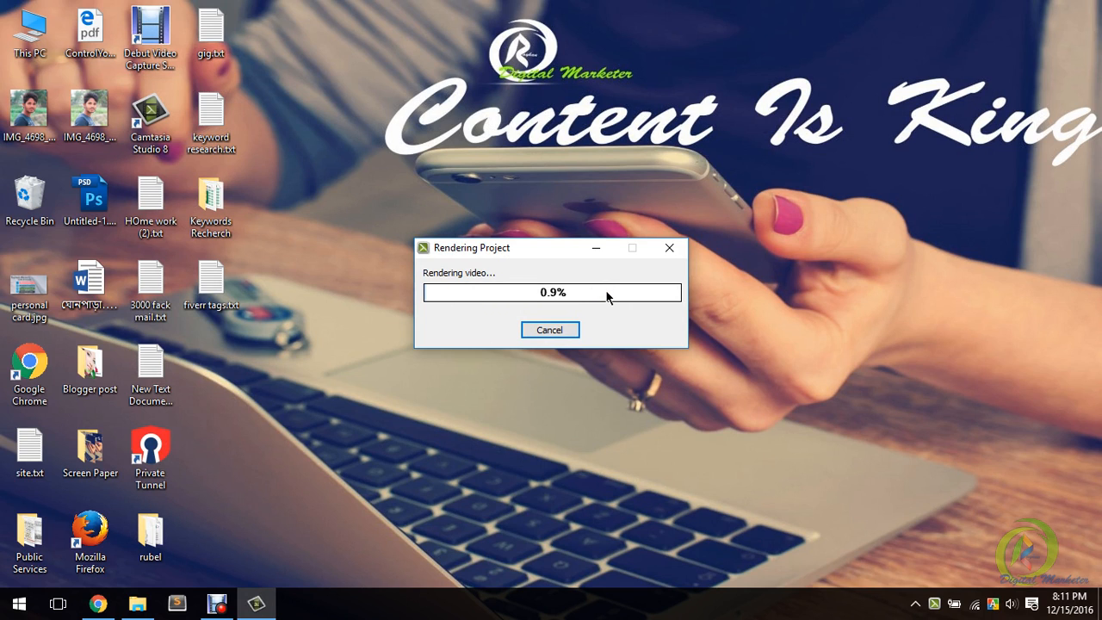
left_click_drag(550, 266, 573, 252)
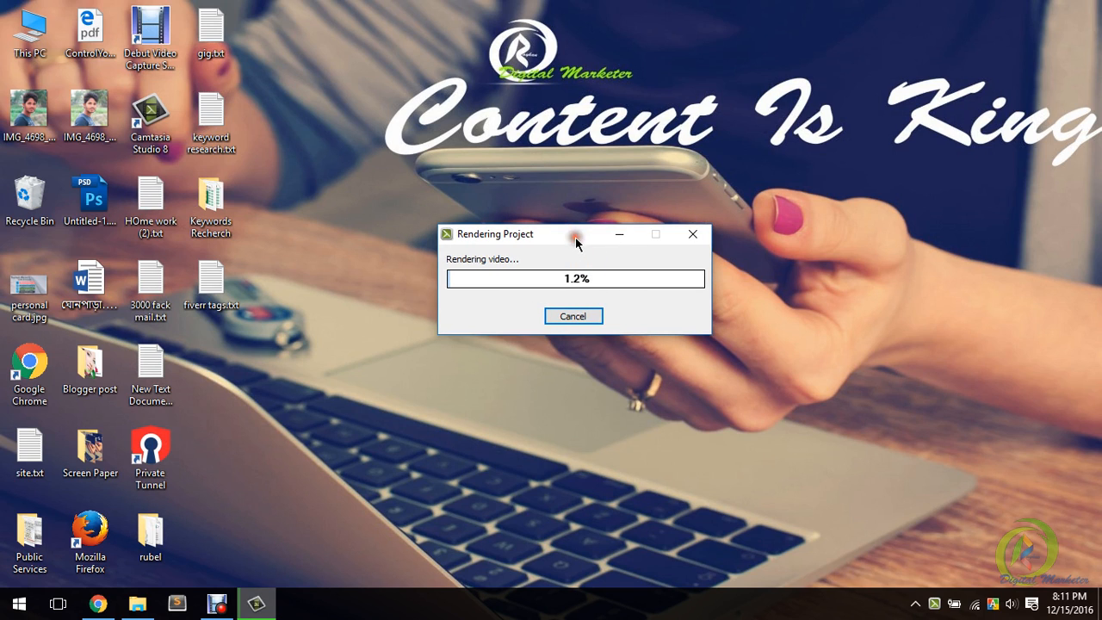